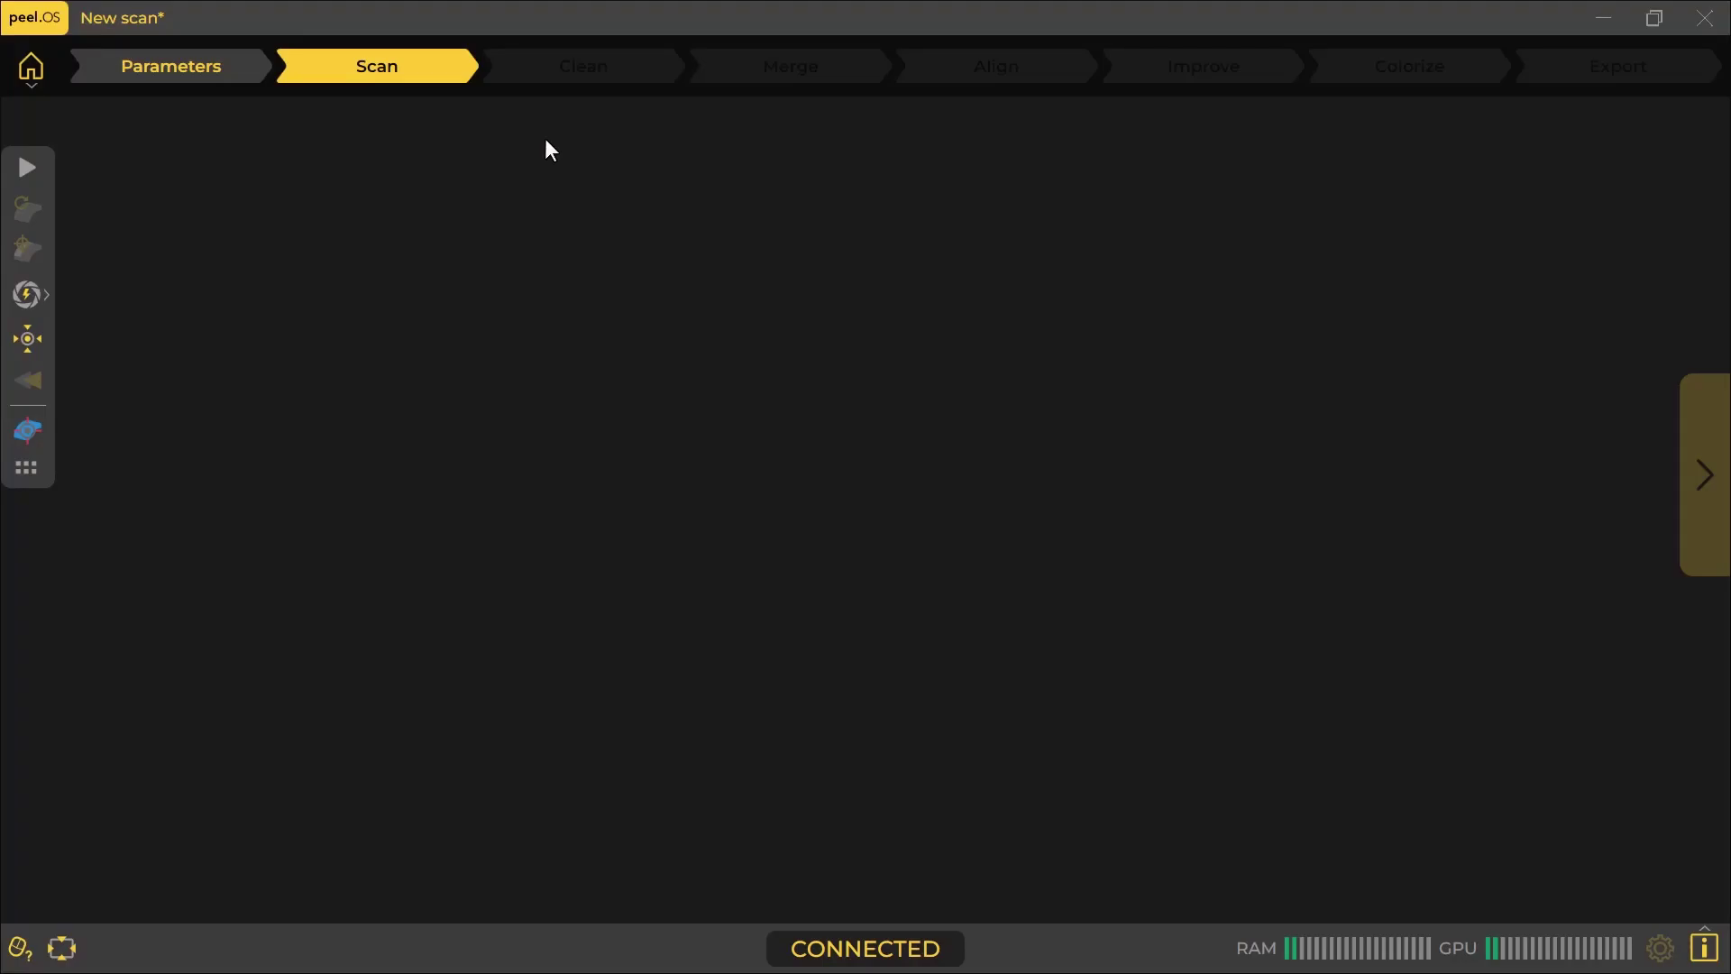
# Launch scanner calibration and work through the calibration plate positions
pyautogui.click(28, 341)
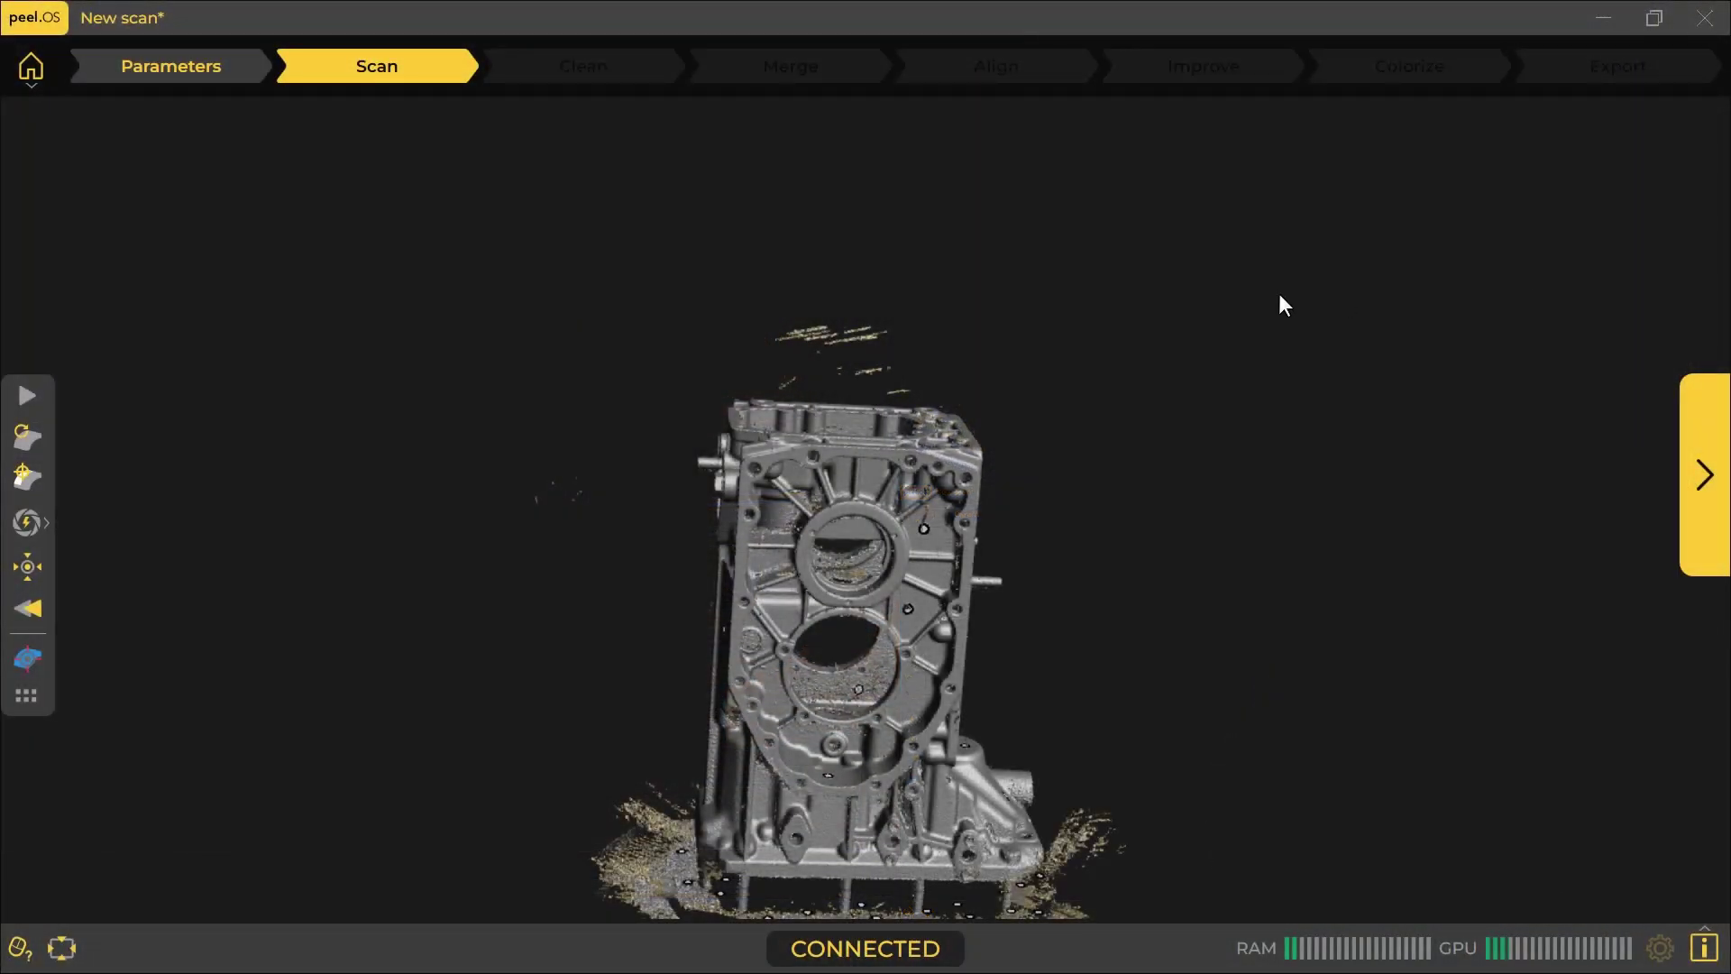
# Stop scanning, remove the floor plane, and keep only the engine block, deleting stray points
pyautogui.click(1704, 474)
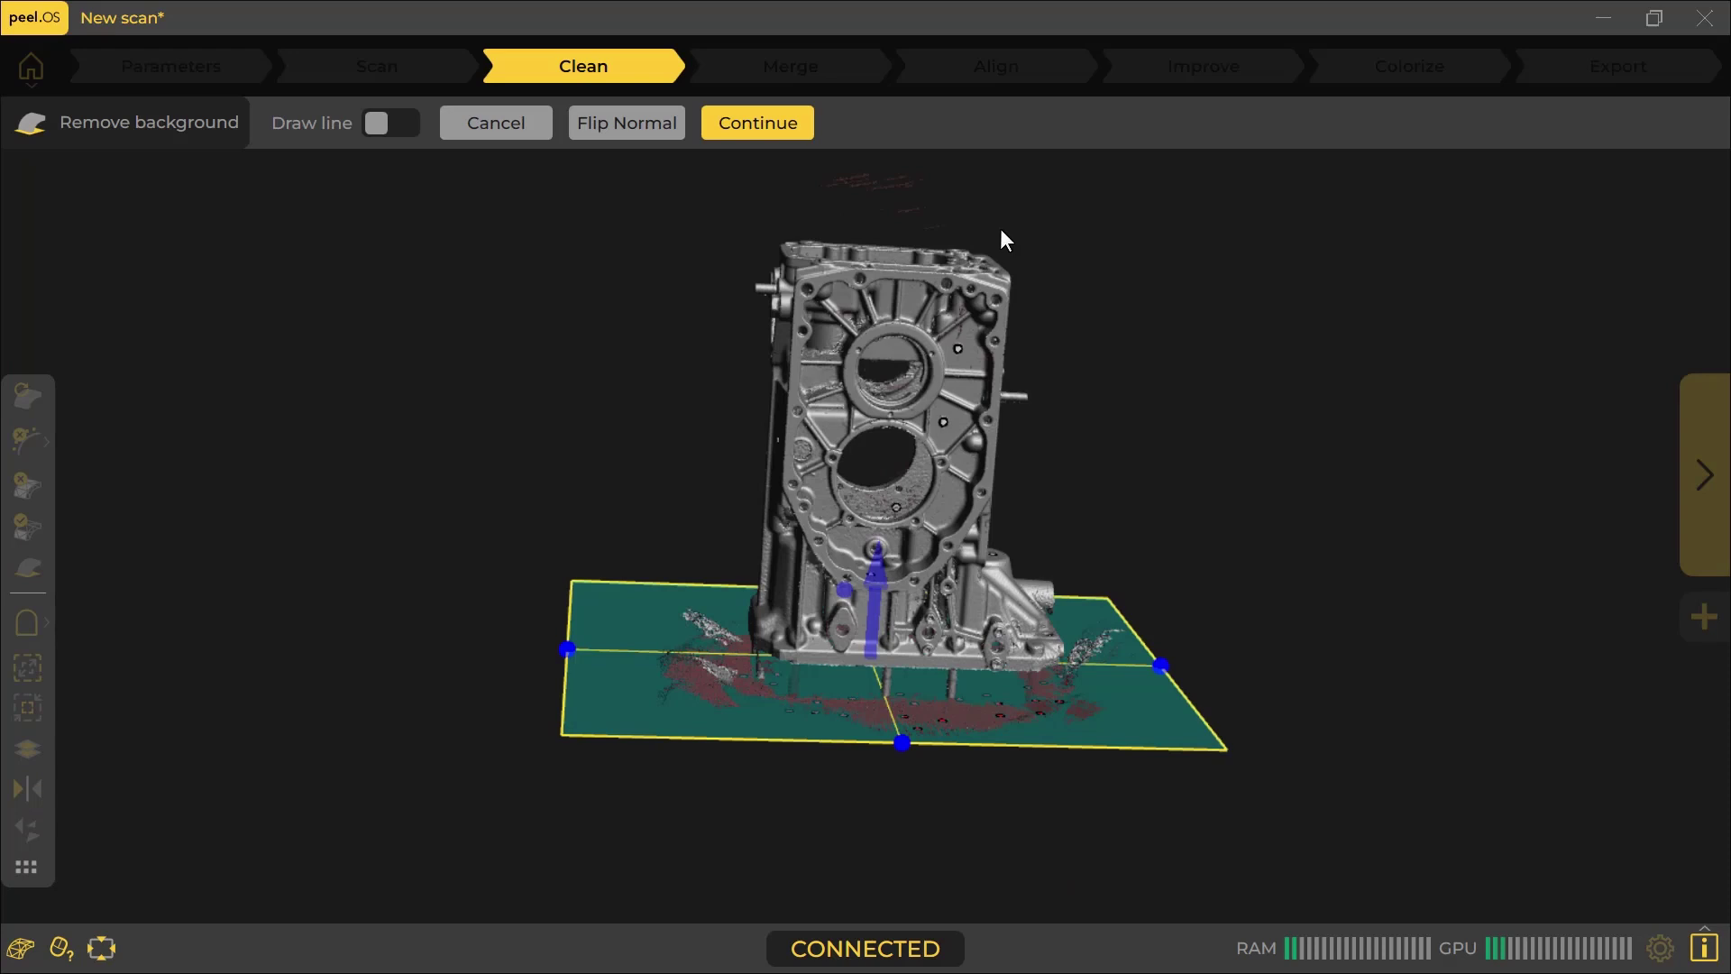
pyautogui.click(775, 126)
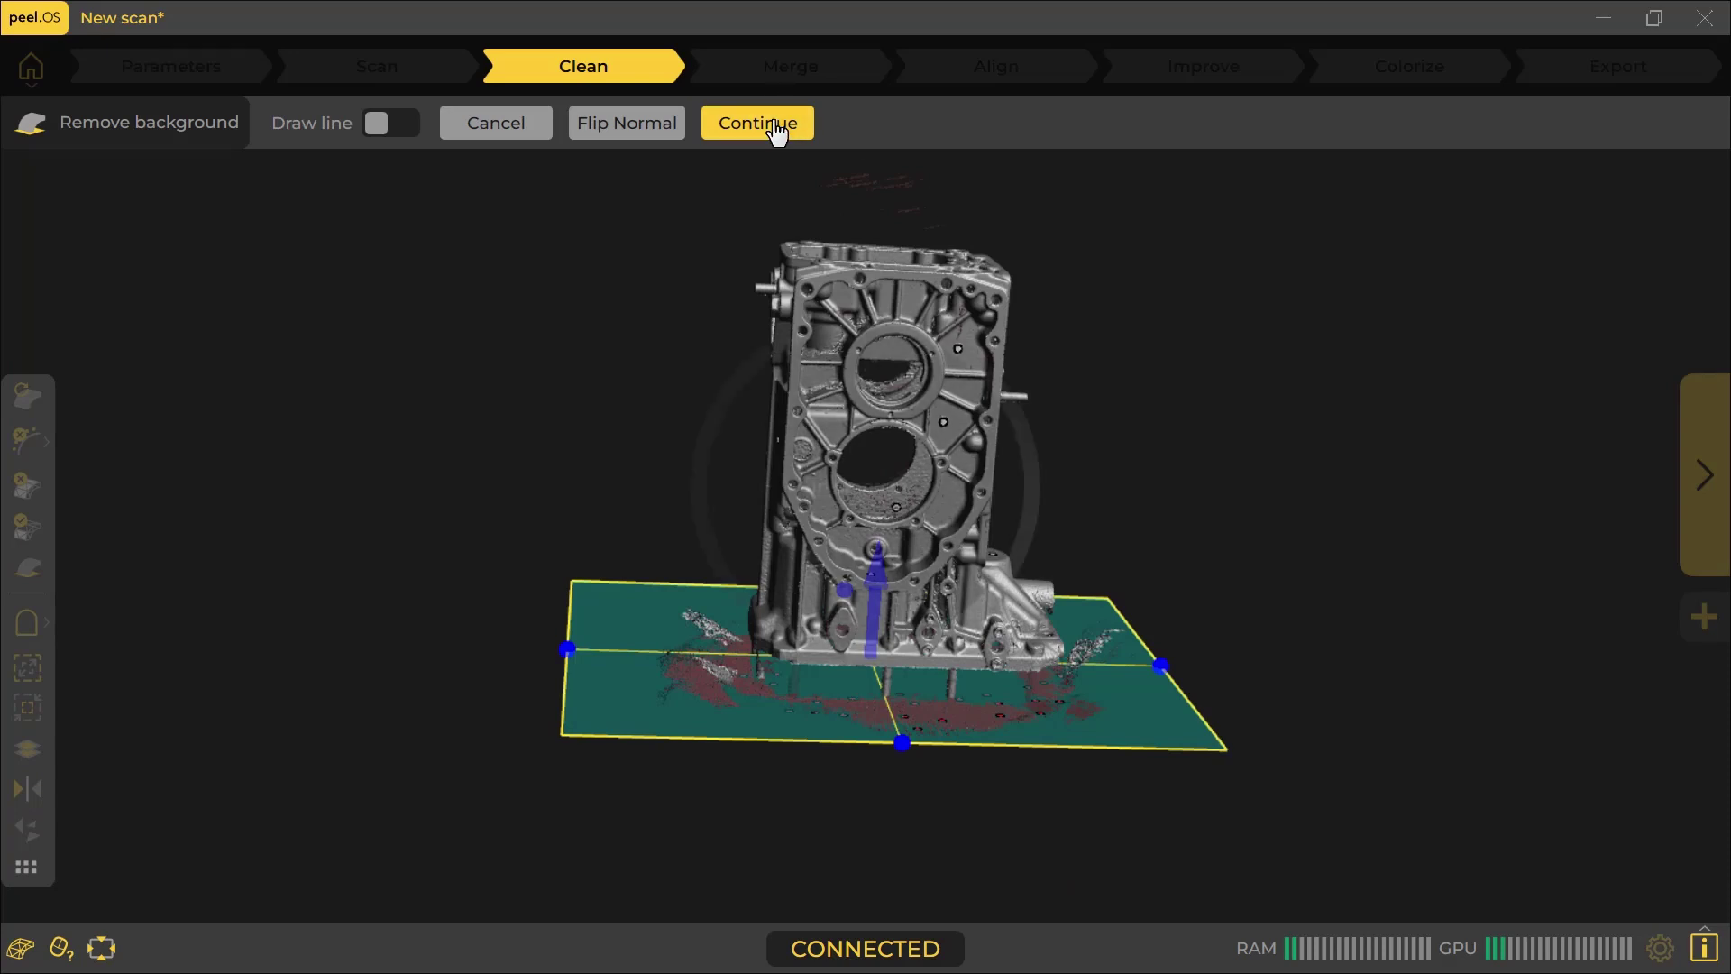
pyautogui.click(964, 391)
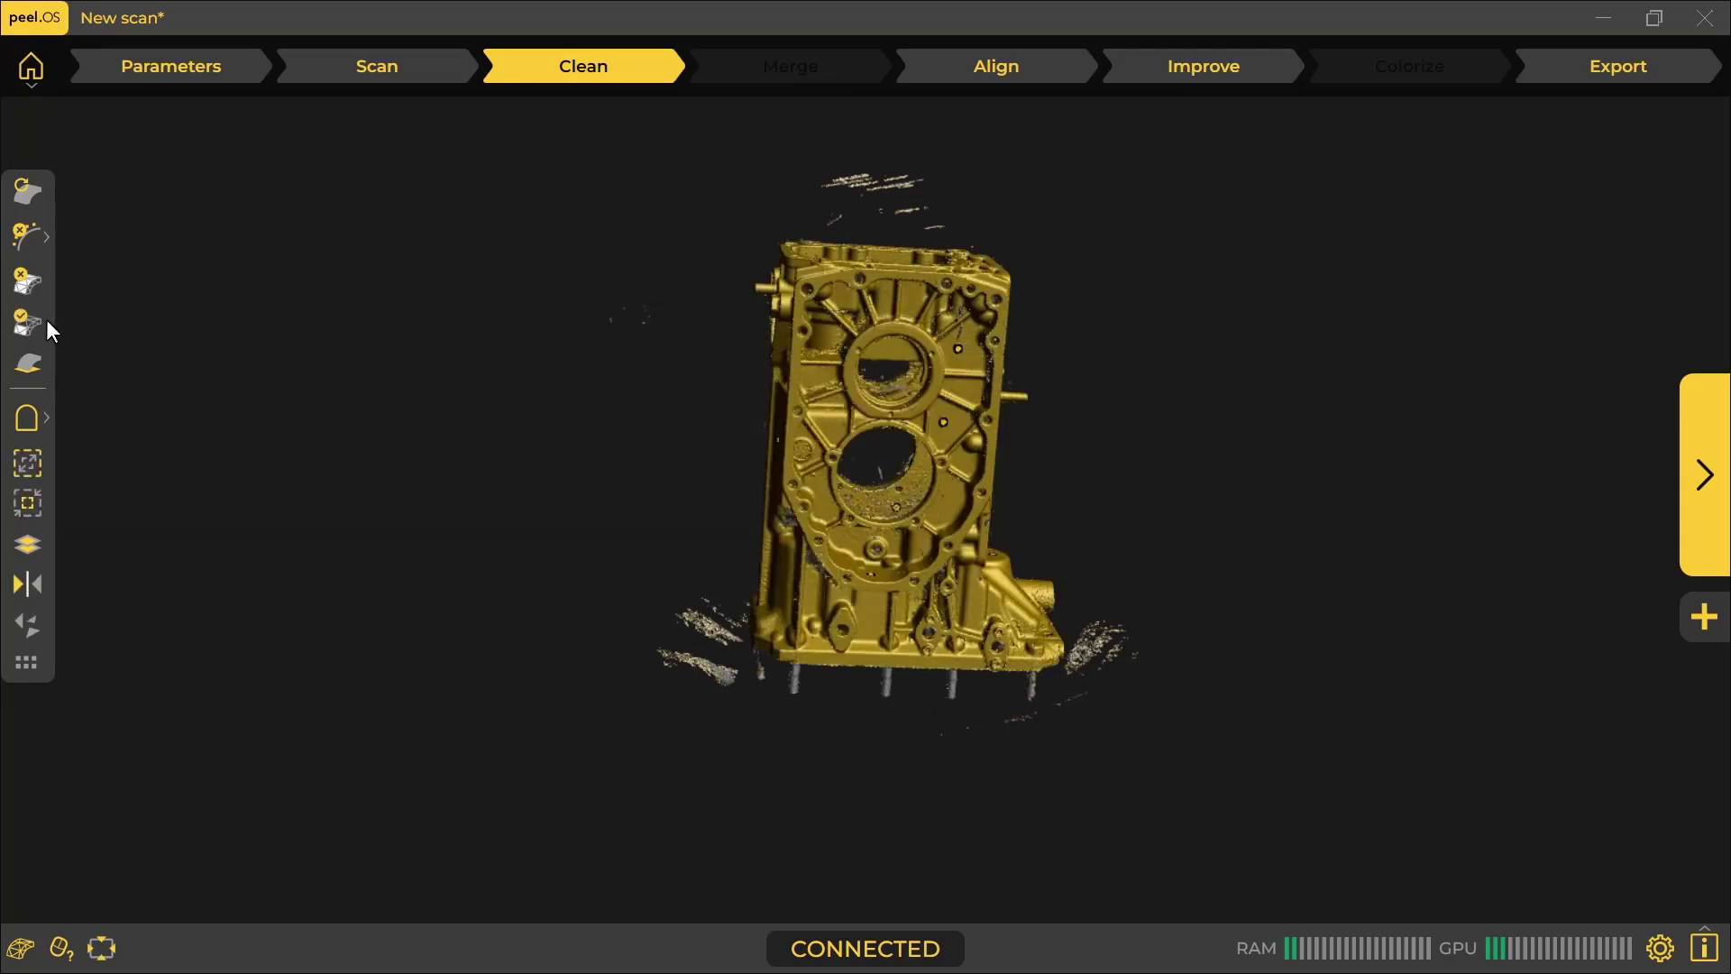
pyautogui.click(27, 326)
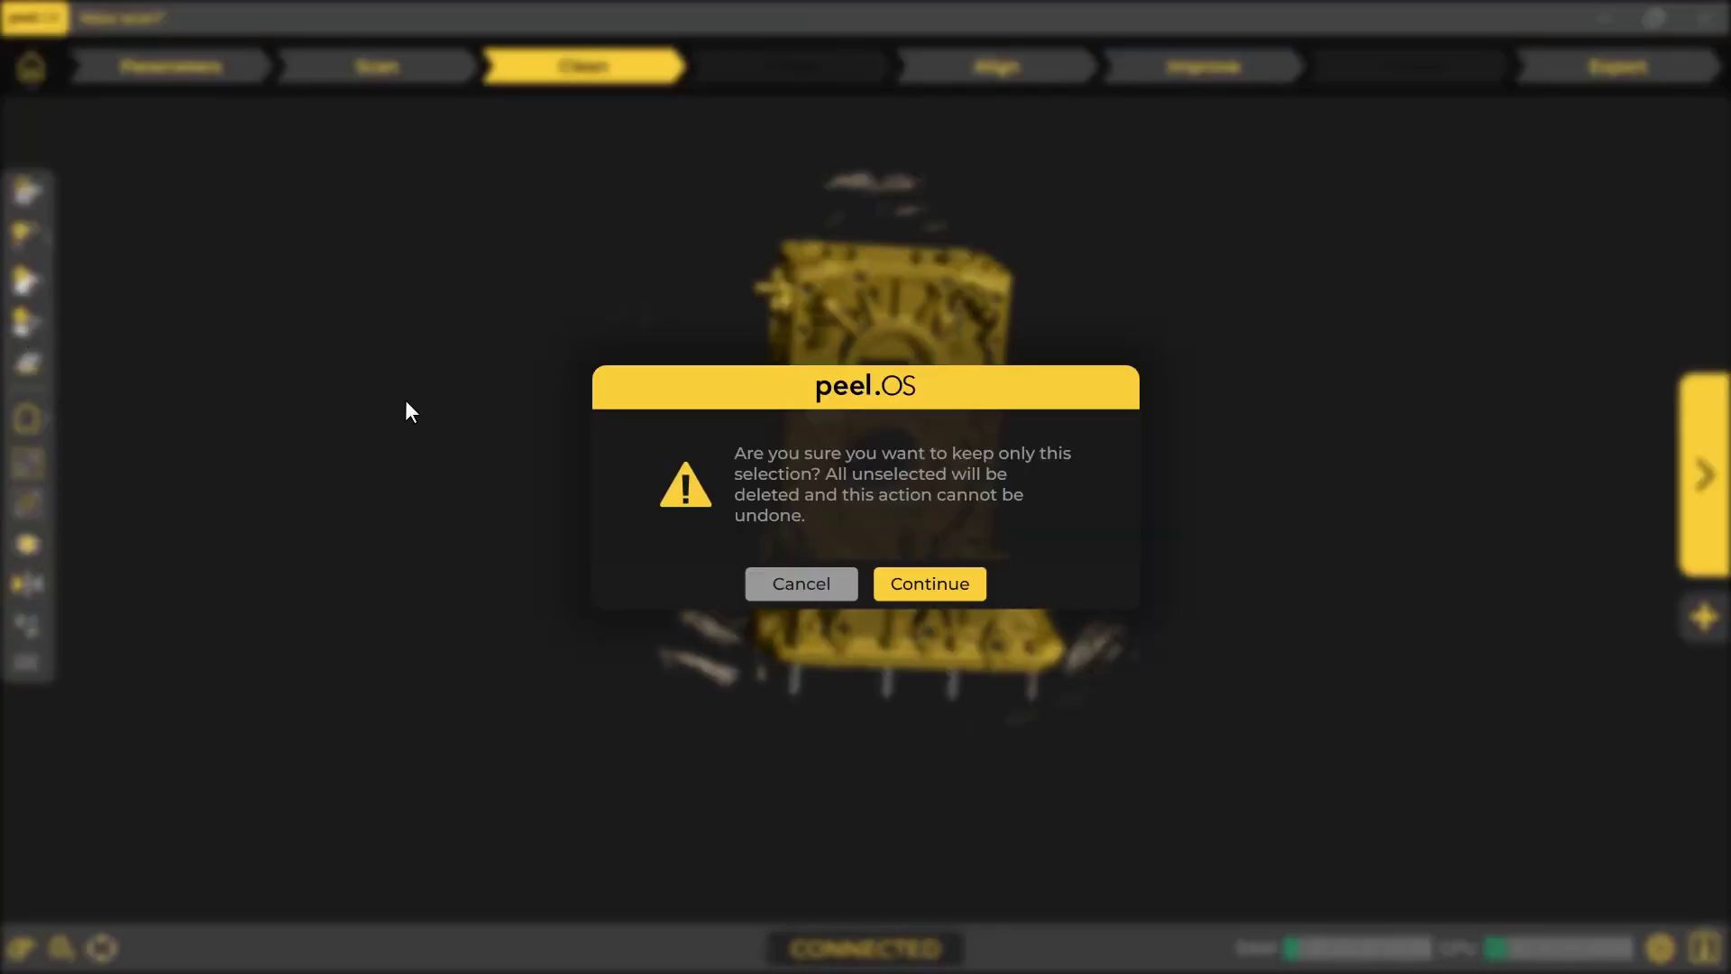
pyautogui.click(934, 584)
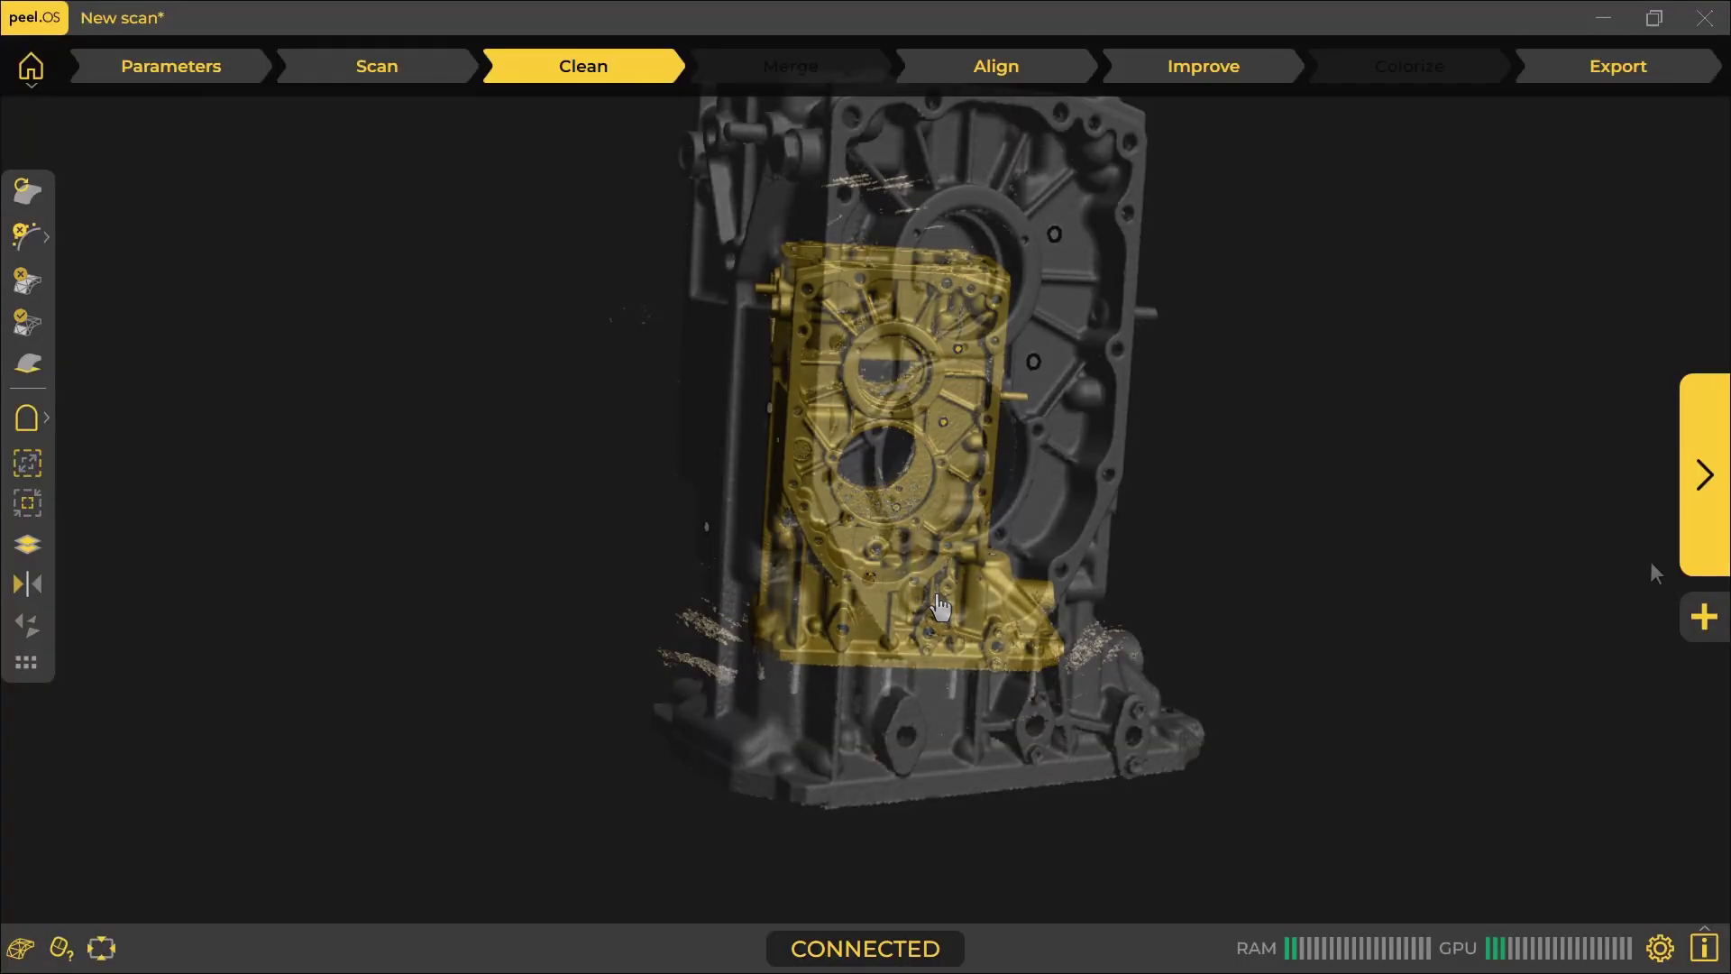
# Add a new scan to the session and orbit the merged engine block demo part
pyautogui.click(1700, 619)
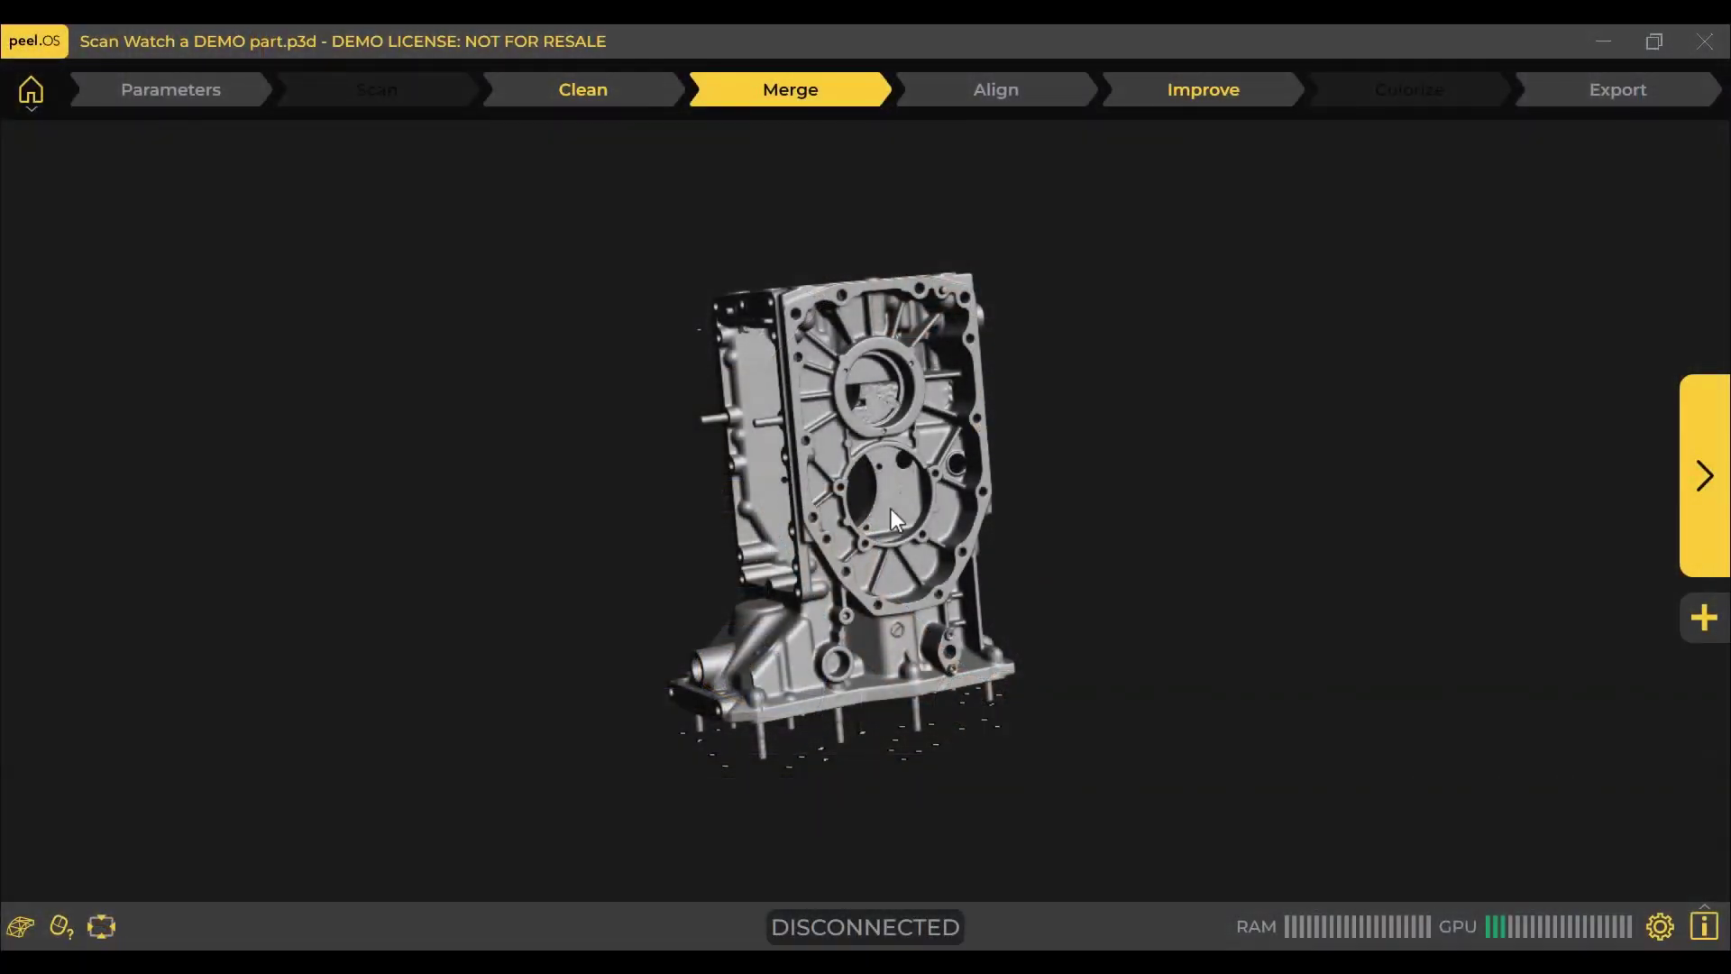
pyautogui.moveTo(891, 508); pyautogui.dragTo(855, 566)
# Align the merged engine block, check its orientation, and advance to the Improve stage
pyautogui.click(995, 89)
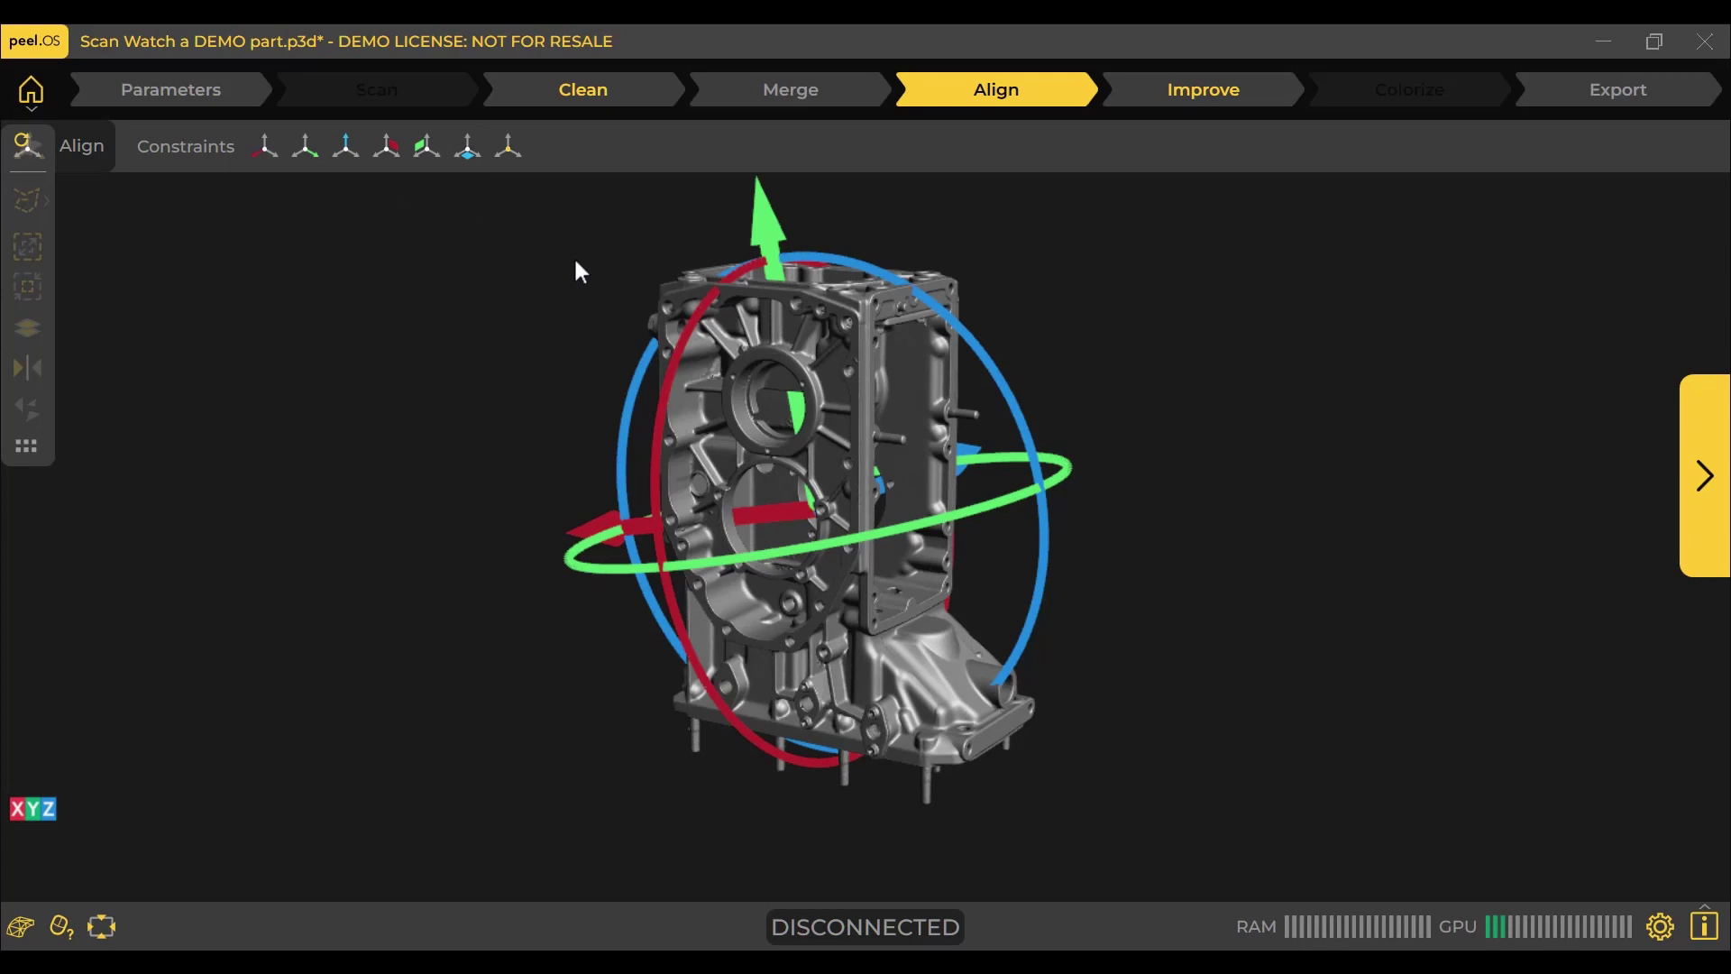
pyautogui.moveTo(831, 431)
pyautogui.mouseDown()
pyautogui.moveTo(812, 413)
pyautogui.moveTo(850, 428)
pyautogui.mouseUp()
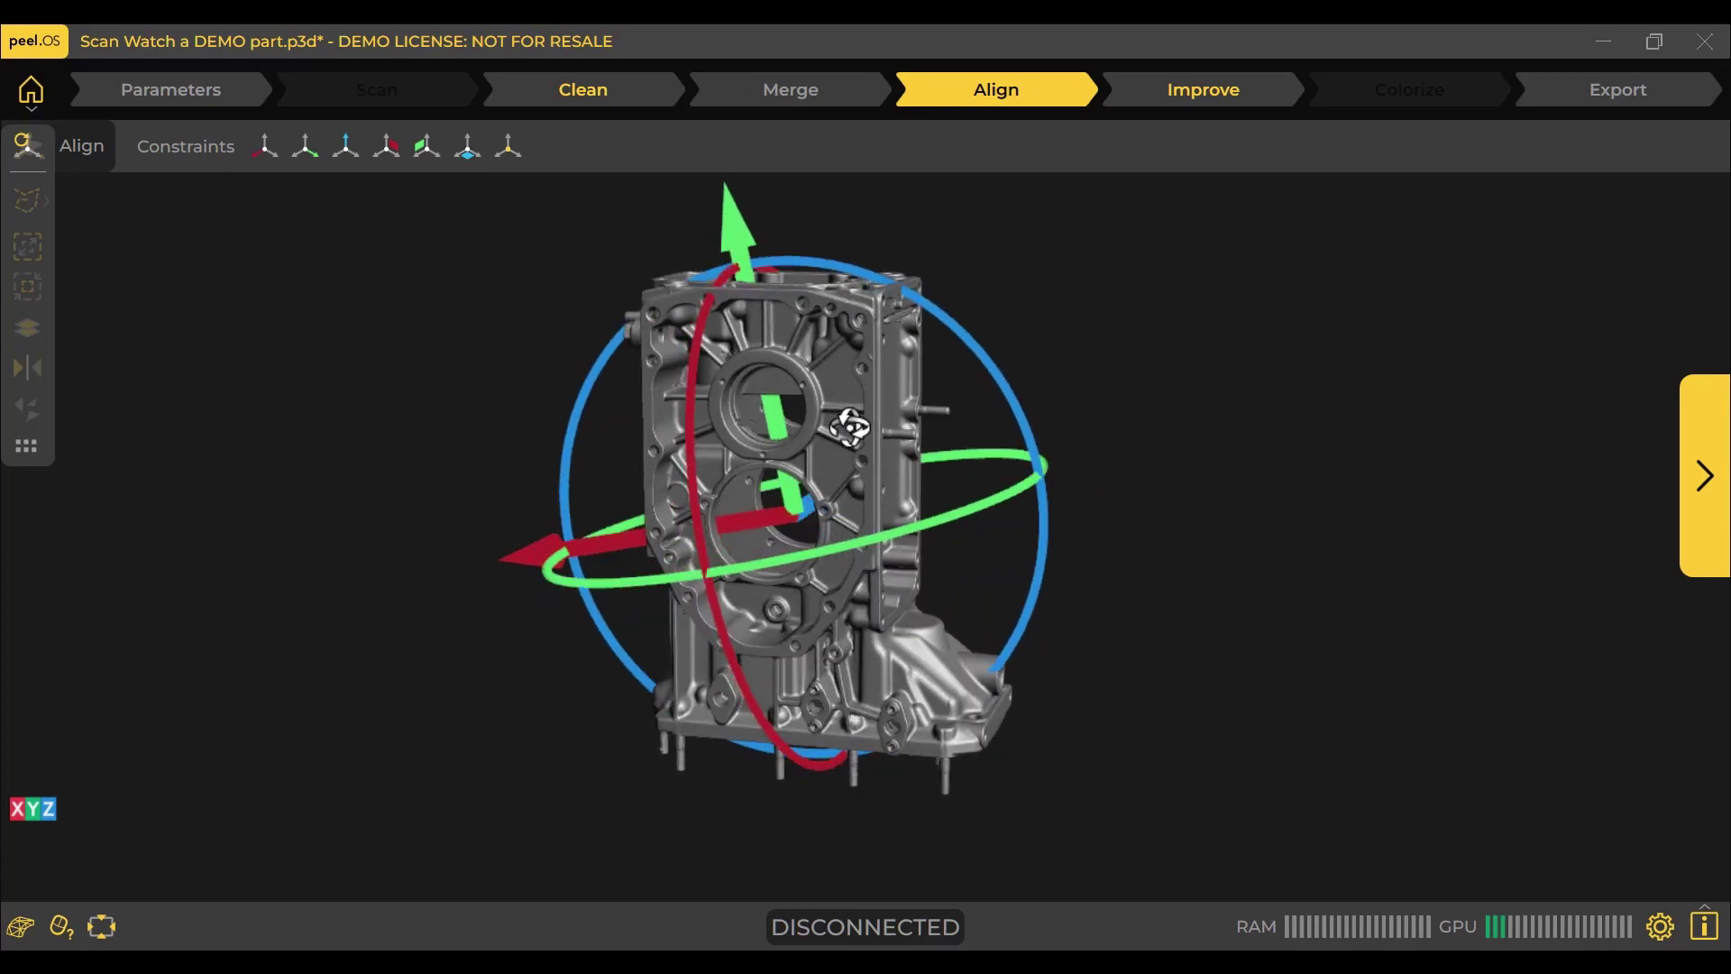
pyautogui.click(1704, 487)
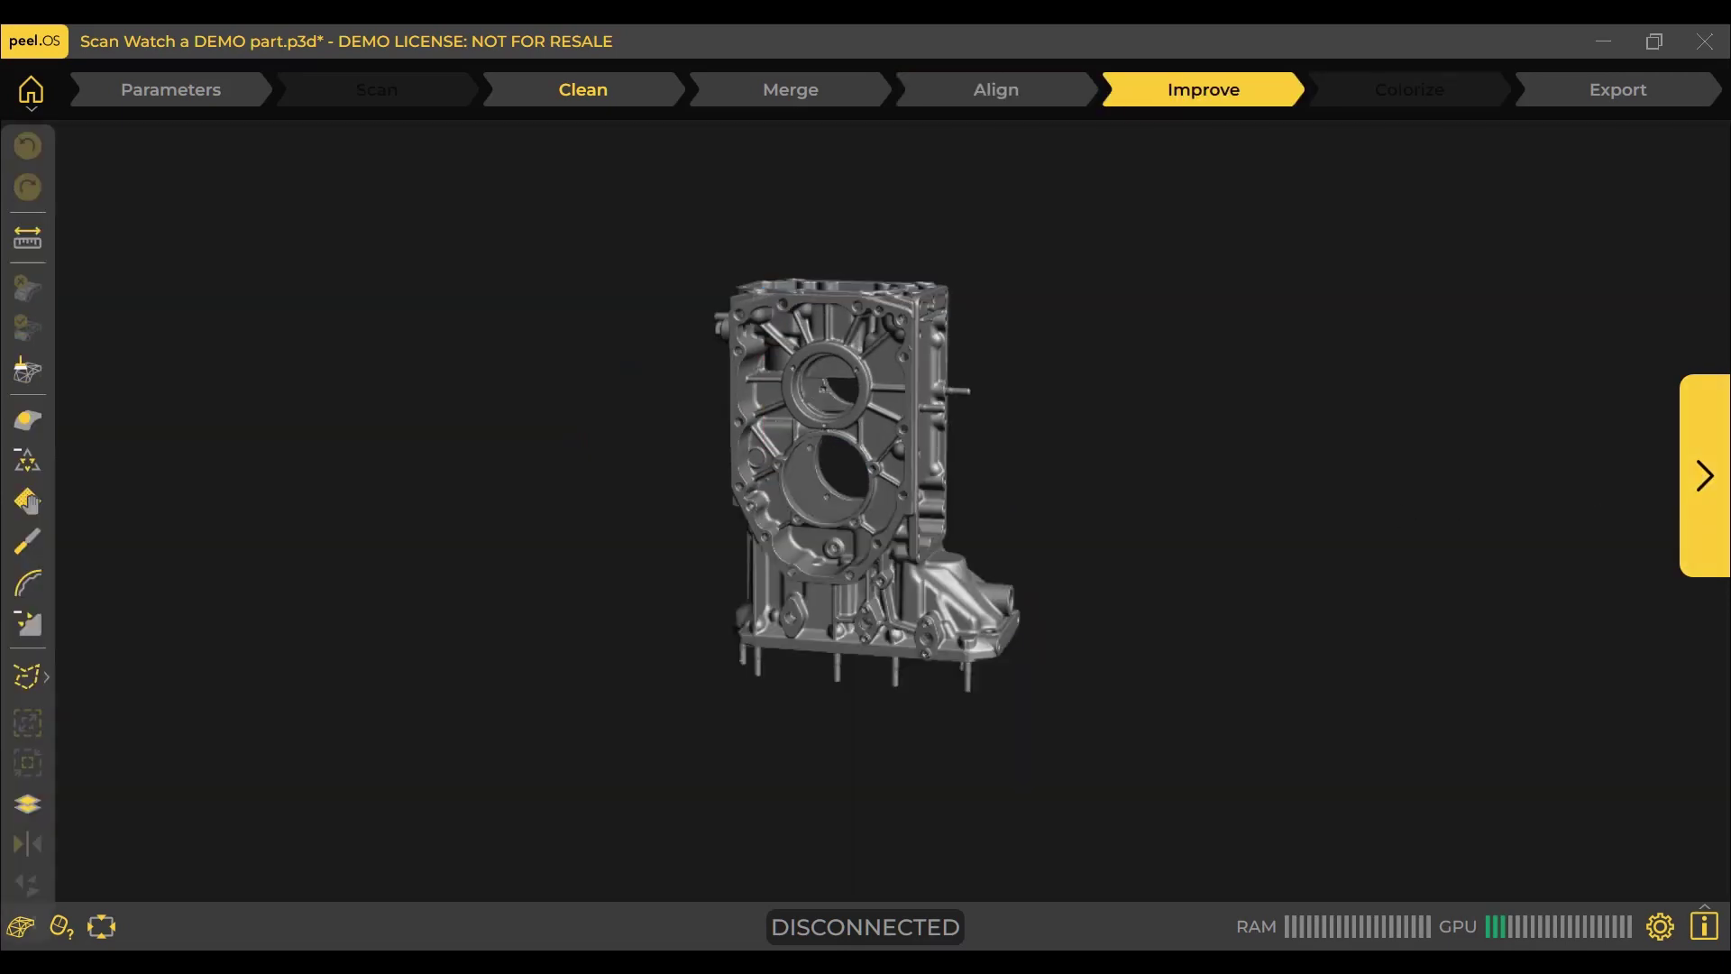
pyautogui.moveTo(1217, 489); pyautogui.dragTo(1064, 478)
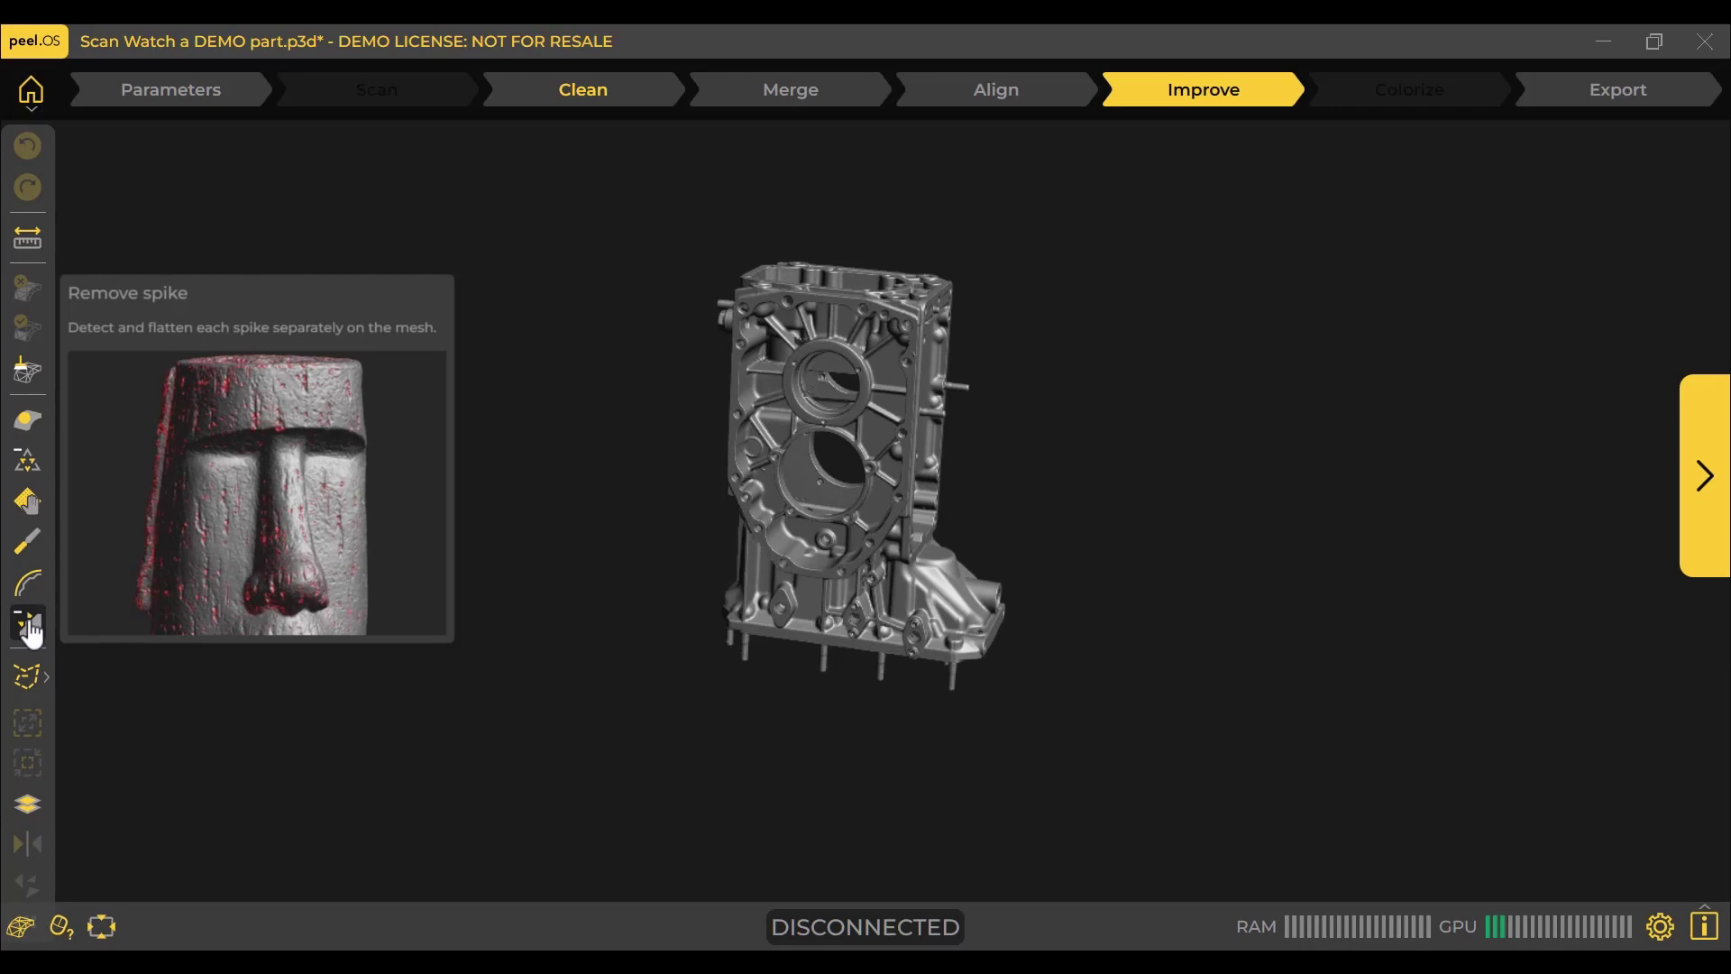
pyautogui.scroll(3, 922, 478)
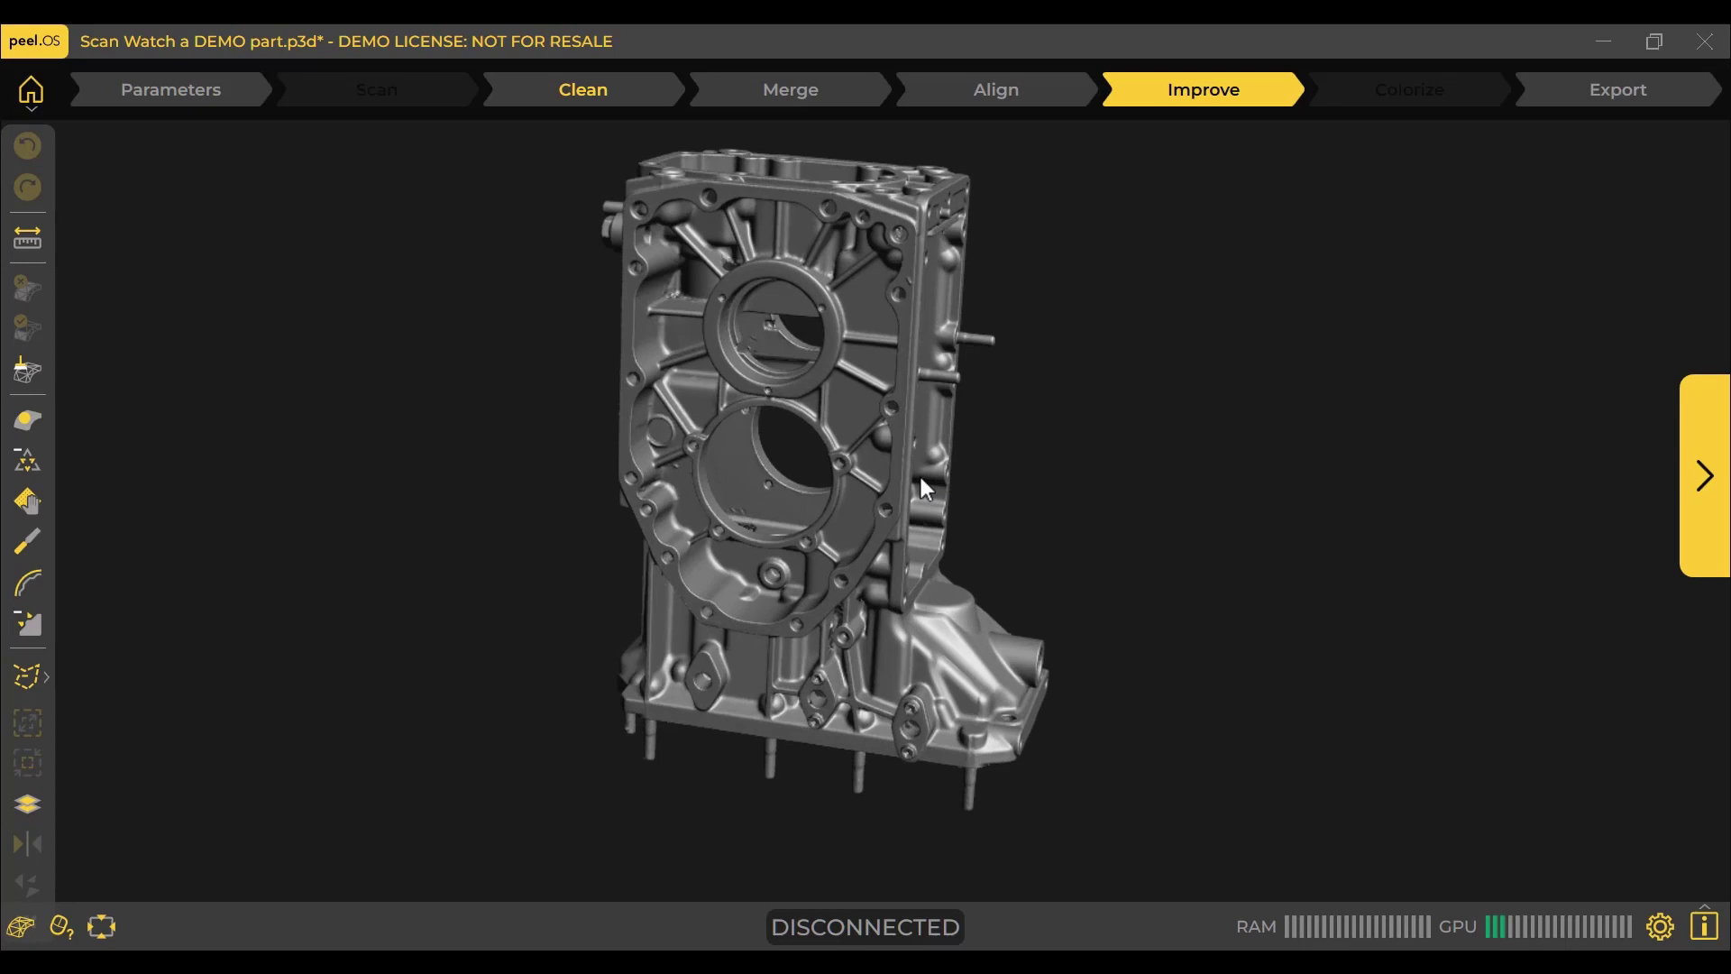
pyautogui.scroll(2, 922, 478)
pyautogui.moveTo(1029, 583); pyautogui.dragTo(902, 505)
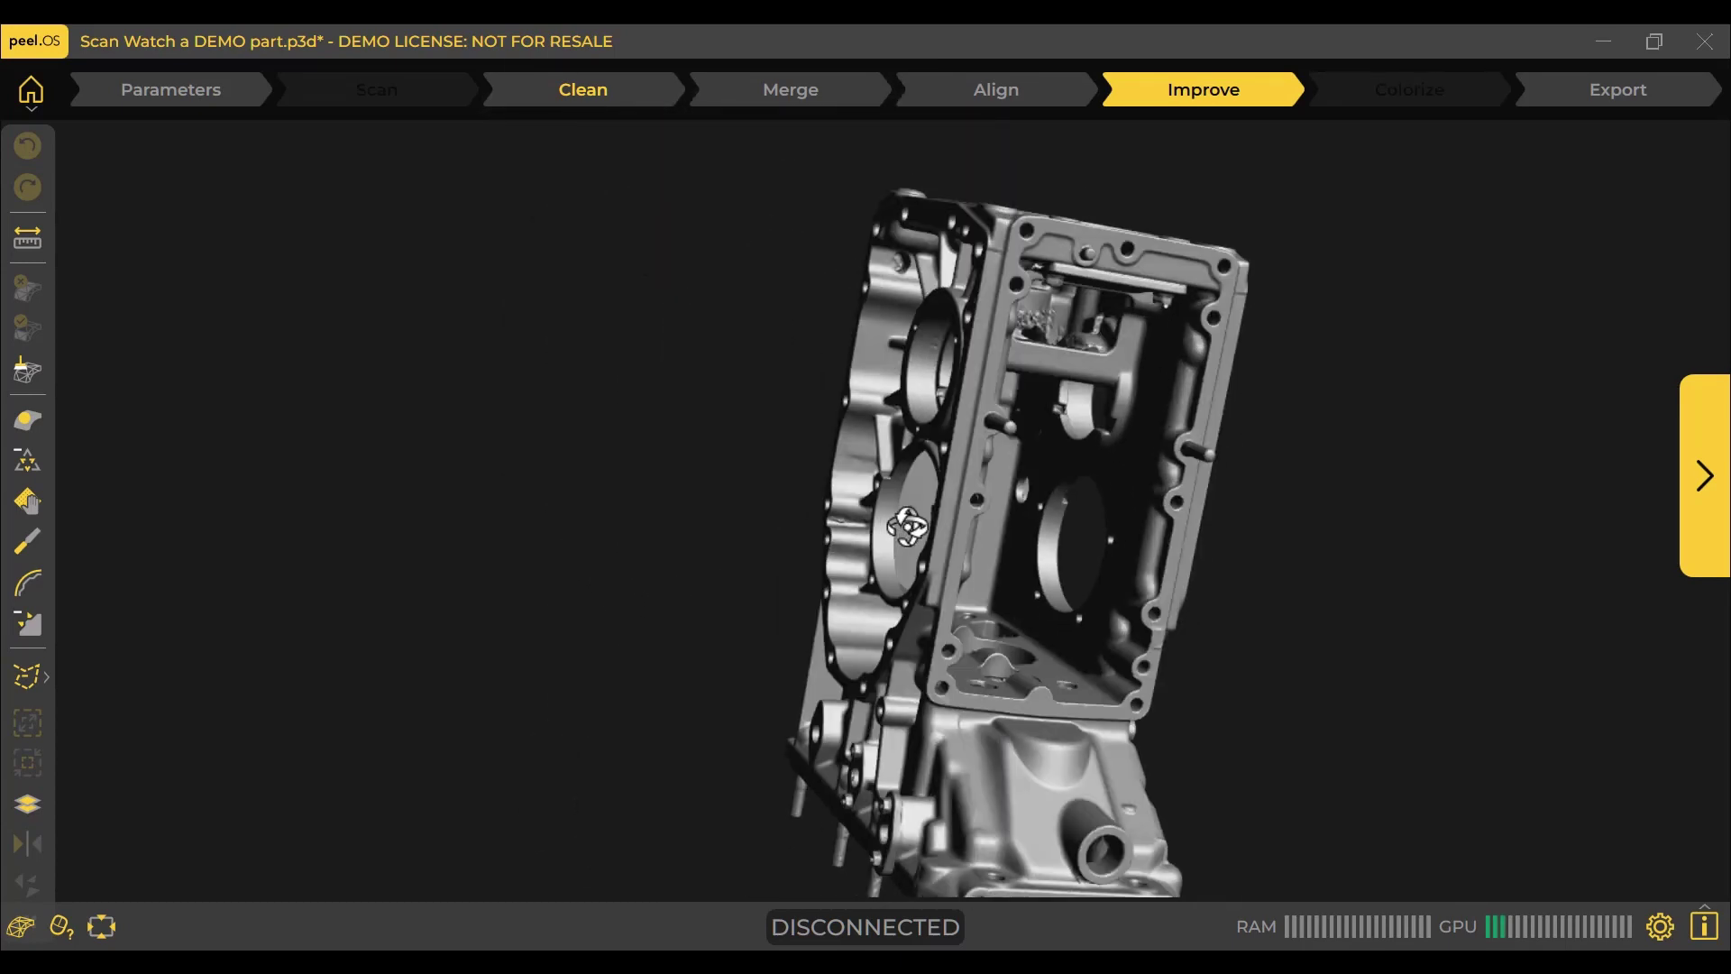
# Advance to the Export stage to choose between mesh export and peel.CAD
pyautogui.click(1703, 475)
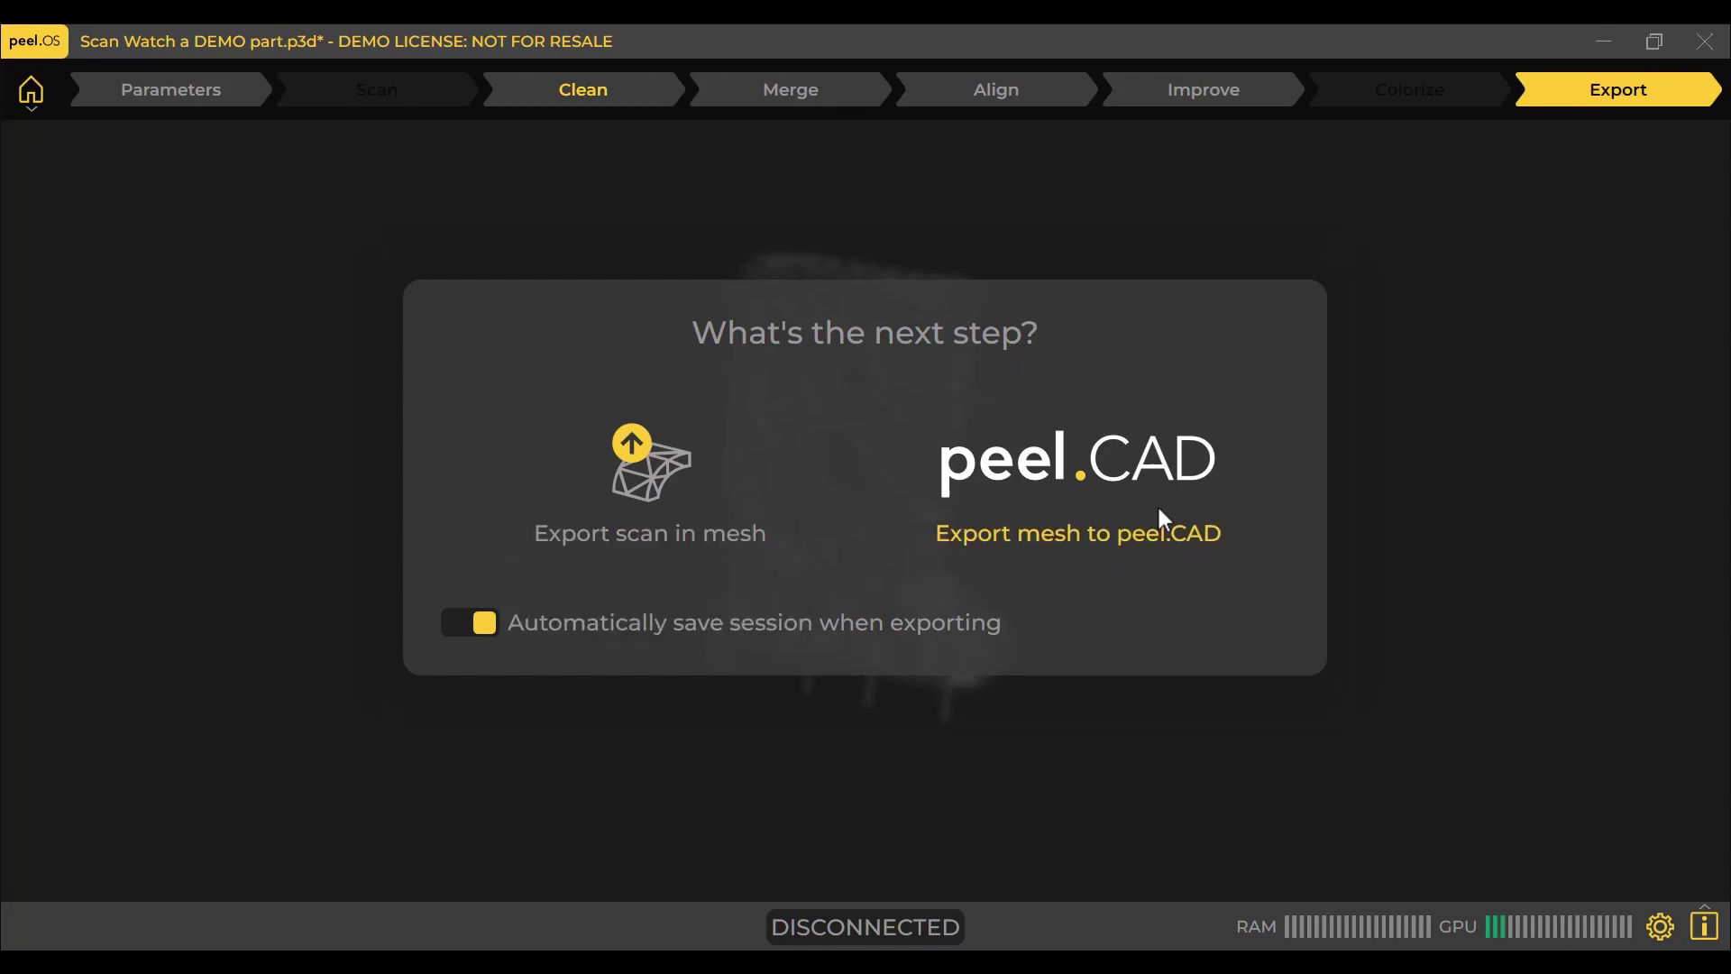
# Send the engine block mesh to peel.CAD and rotate and pan it into view
pyautogui.click(1158, 477)
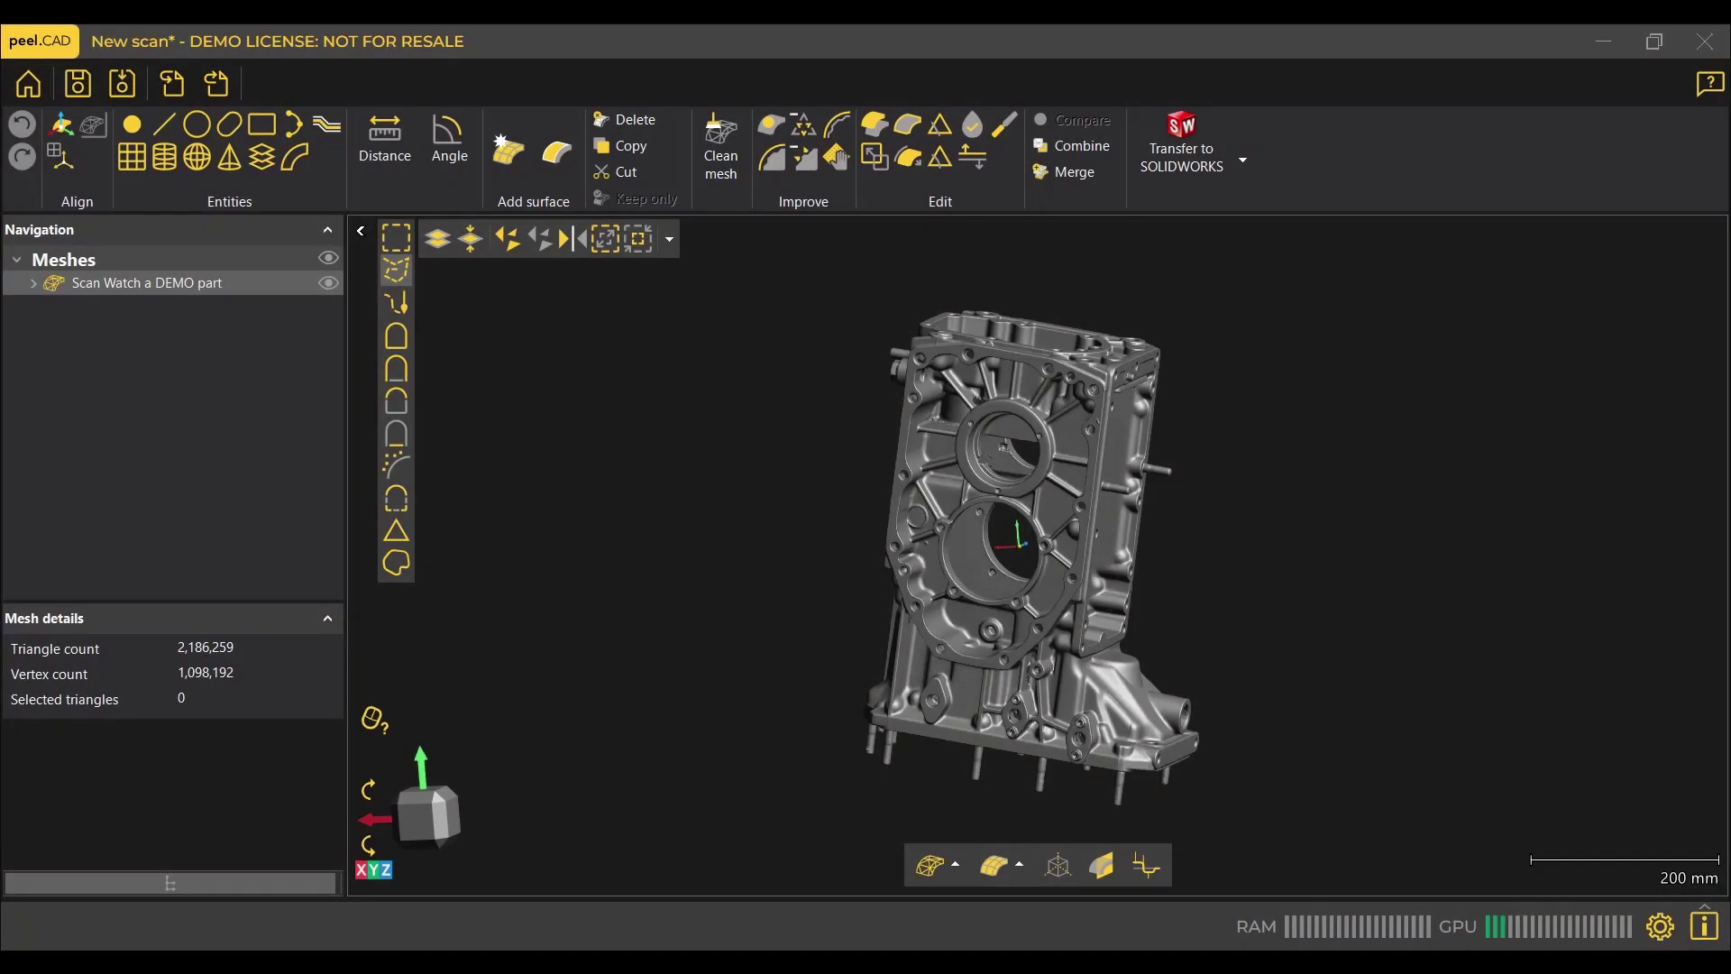
pyautogui.moveTo(945, 571); pyautogui.dragTo(933, 555)
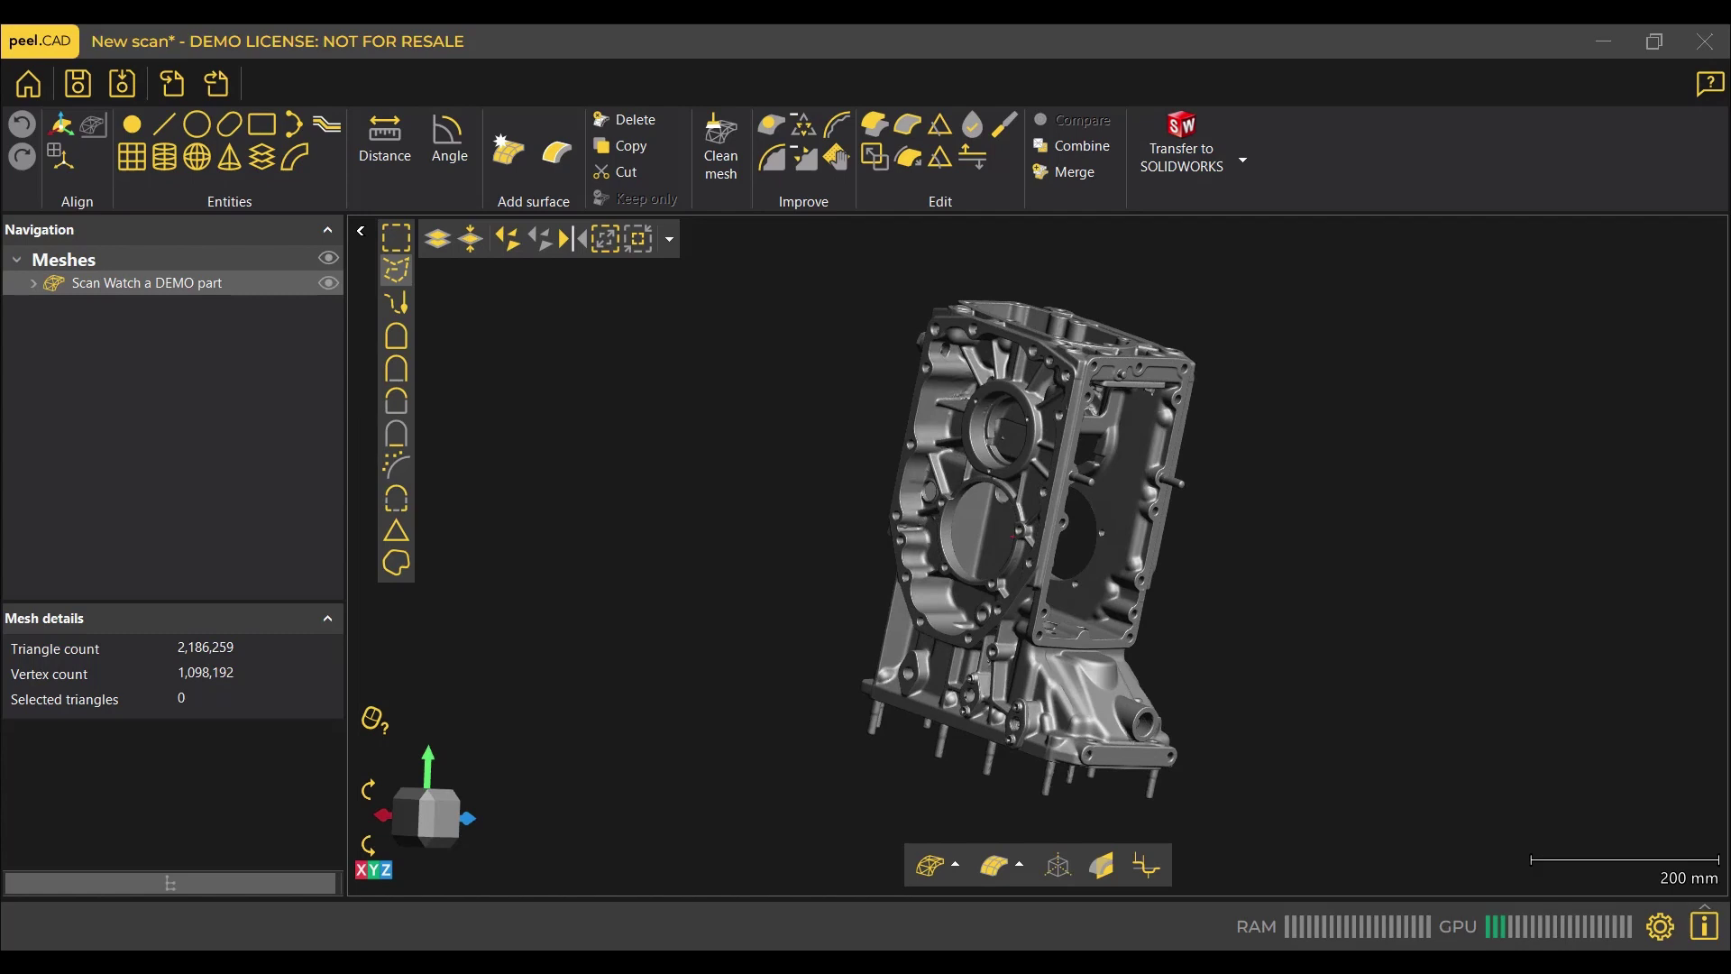
pyautogui.moveTo(893, 626); pyautogui.dragTo(906, 624)
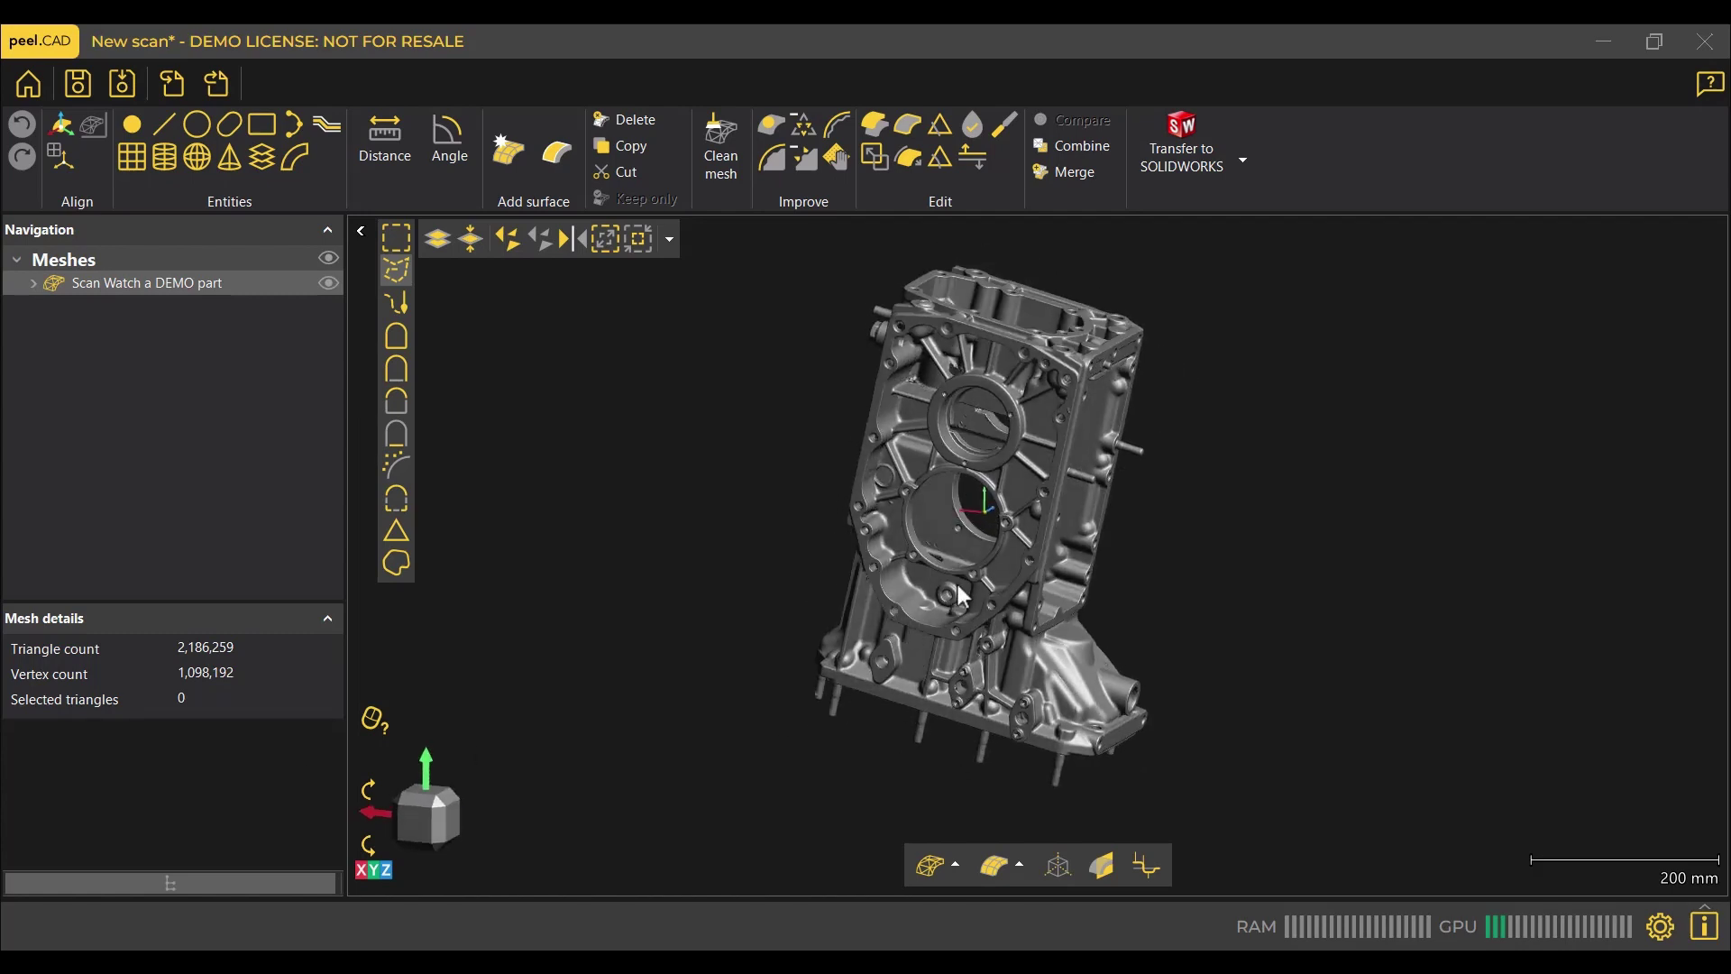
pyautogui.moveTo(925, 566); pyautogui.dragTo(860, 604, button='middle')
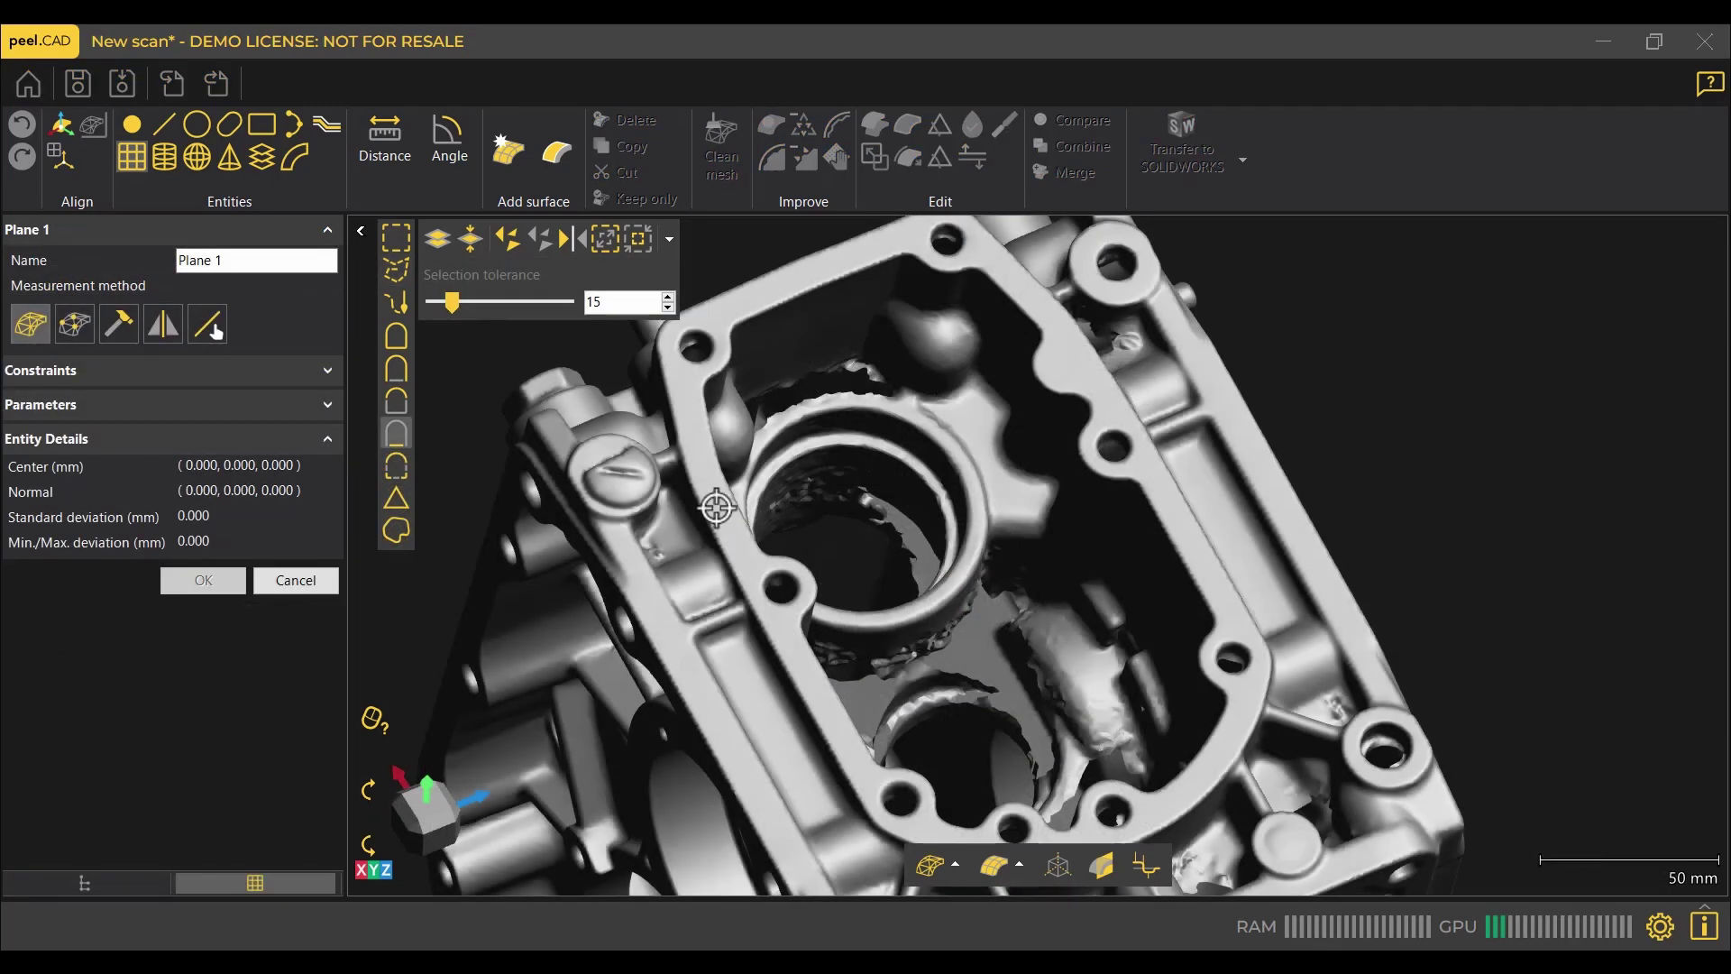
# Fit Plane 1 to the top flange and confirm the Plane XY, Z axis, Plane YZ alignment
pyautogui.click(717, 507)
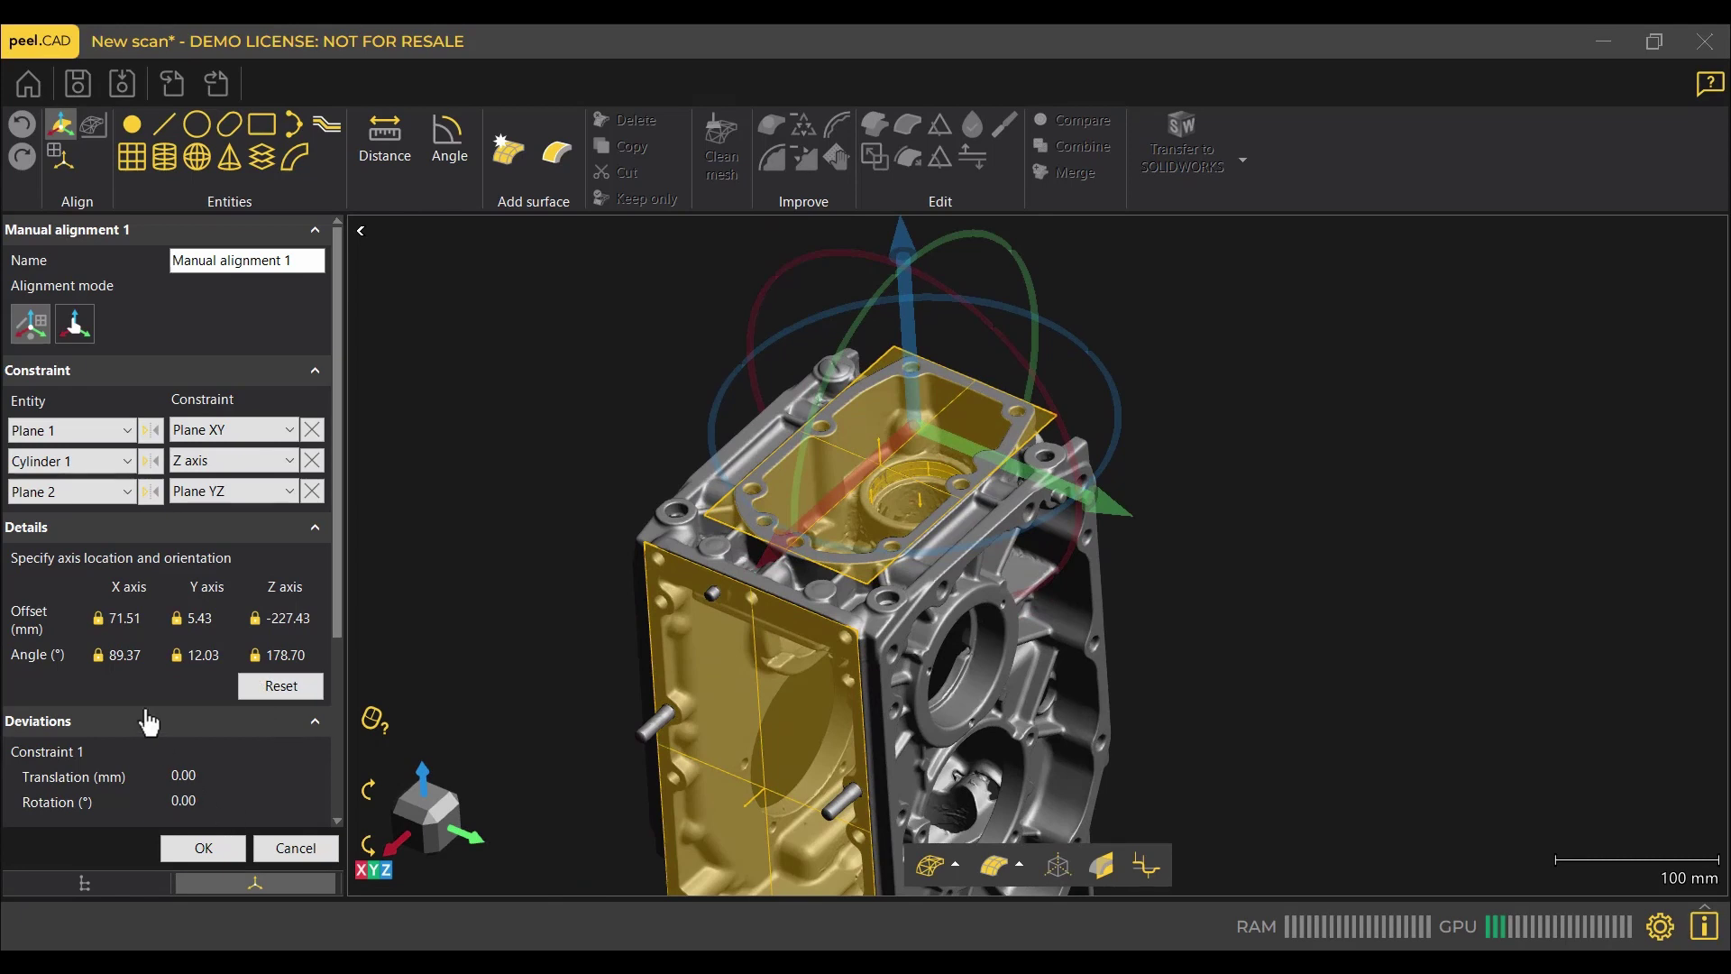
pyautogui.scroll(-2, 202, 777)
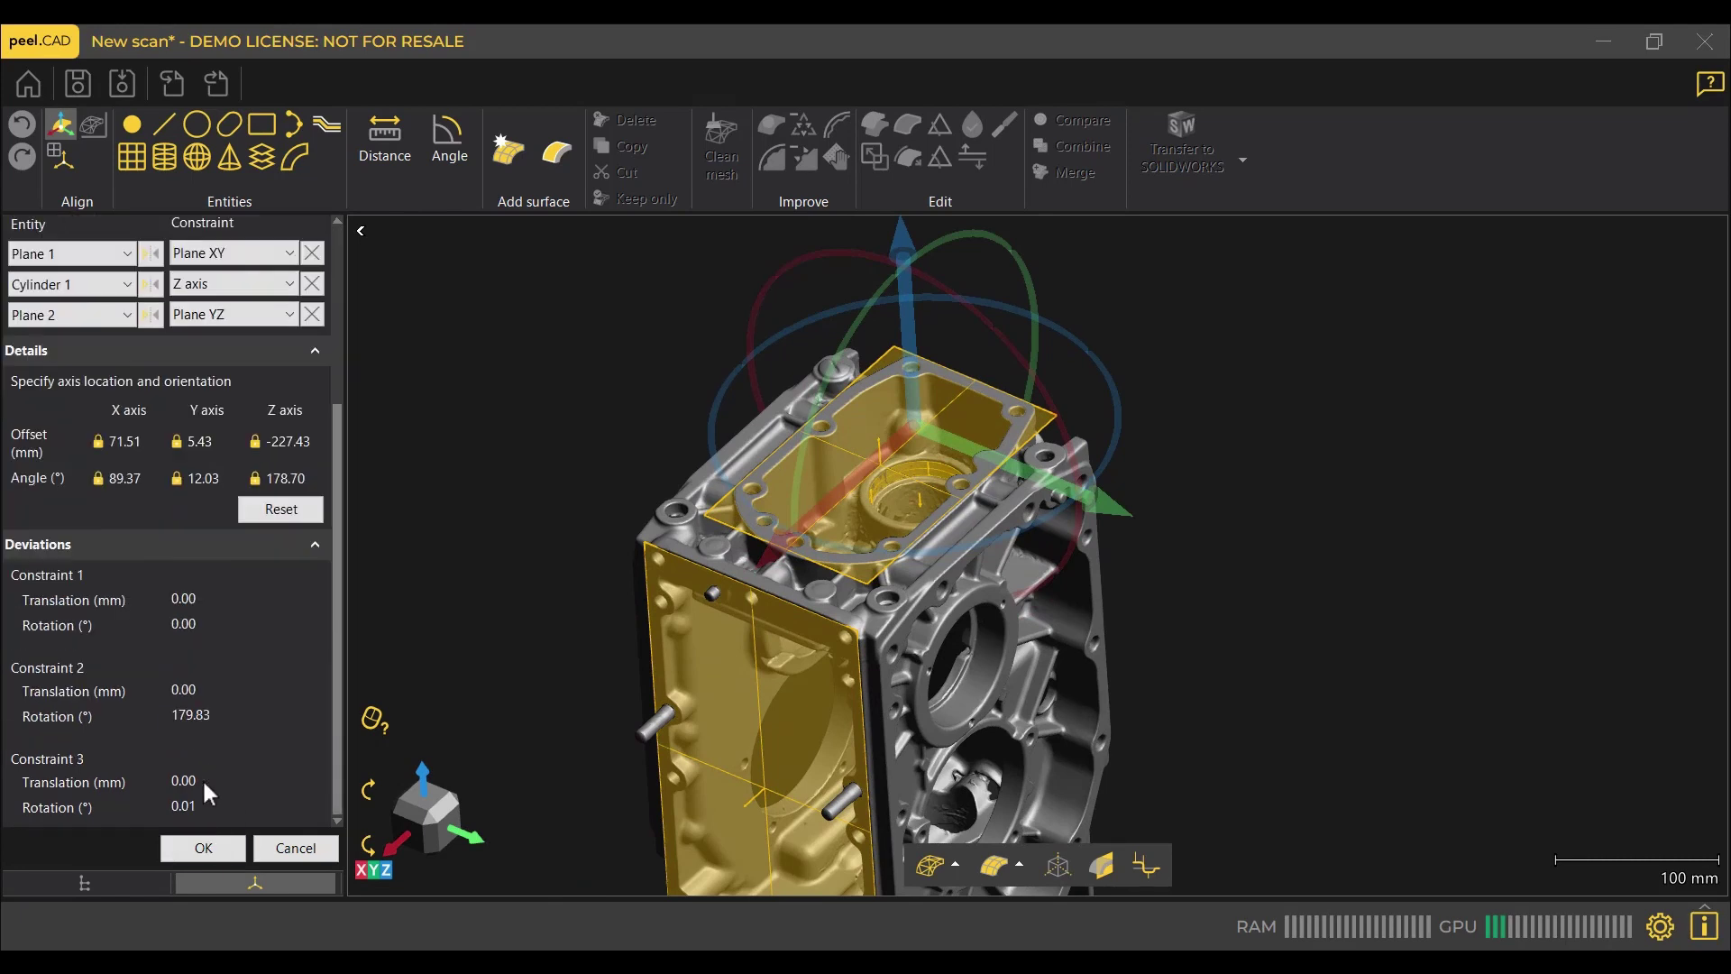
pyautogui.click(209, 851)
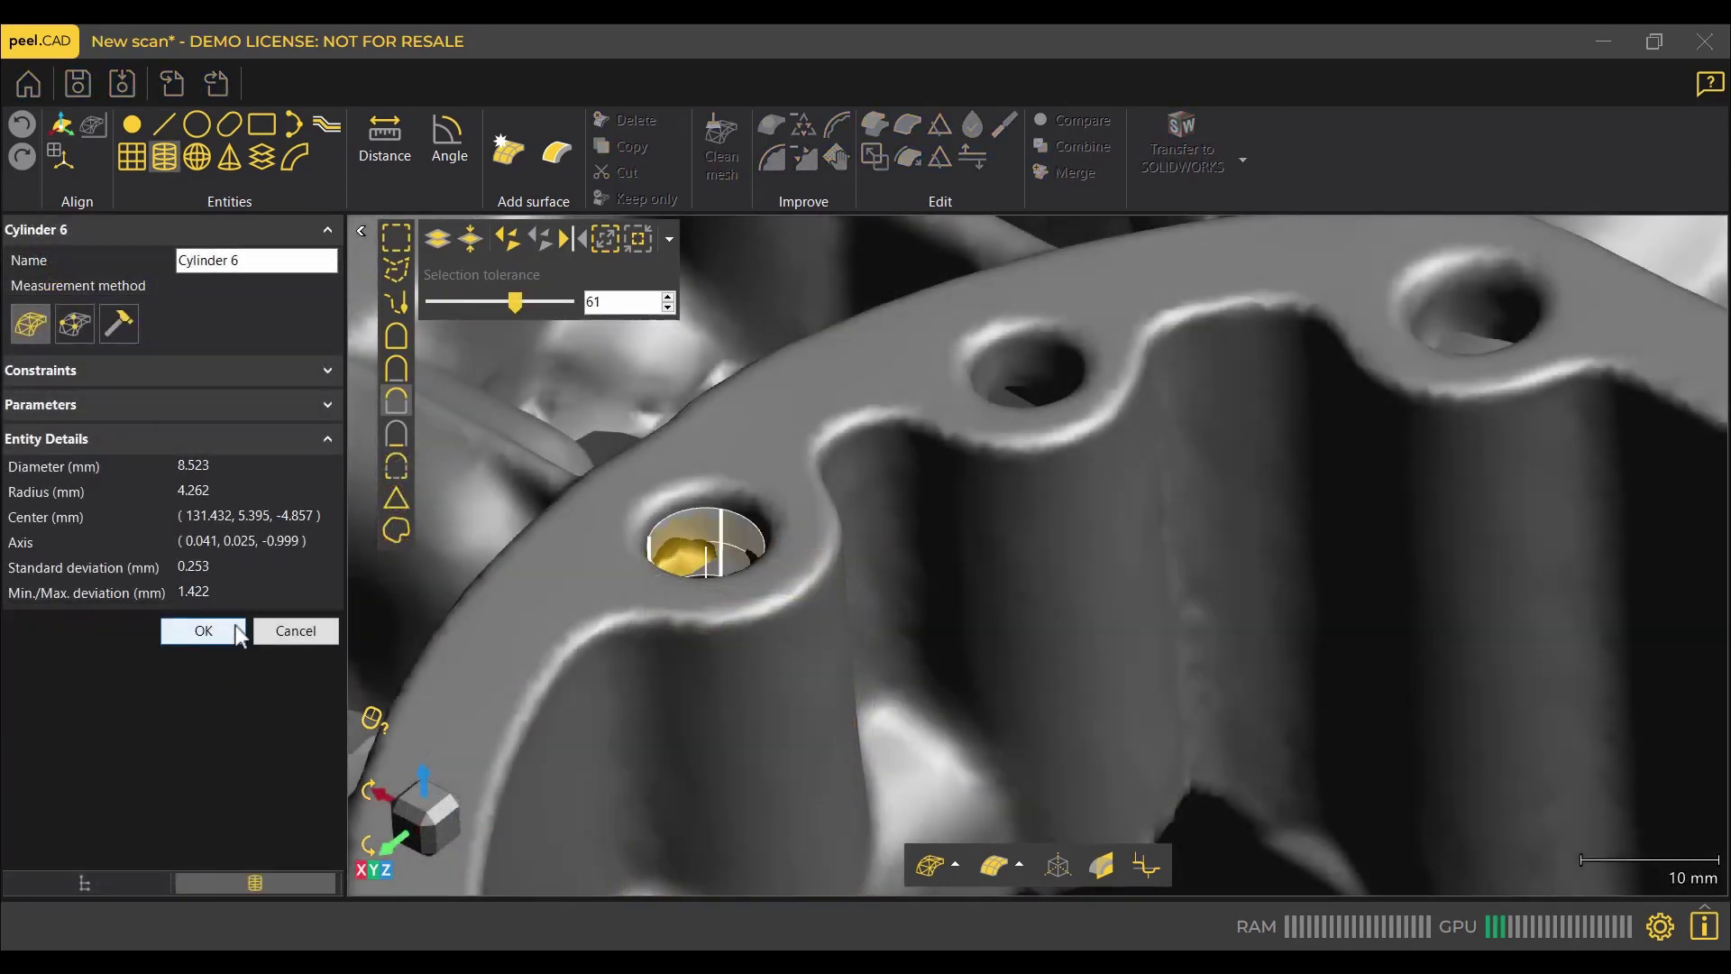
# Accept Cylinder 6, finish the bolt-hole cylinders, and view Cross-section 1 from the top
pyautogui.press('Return')
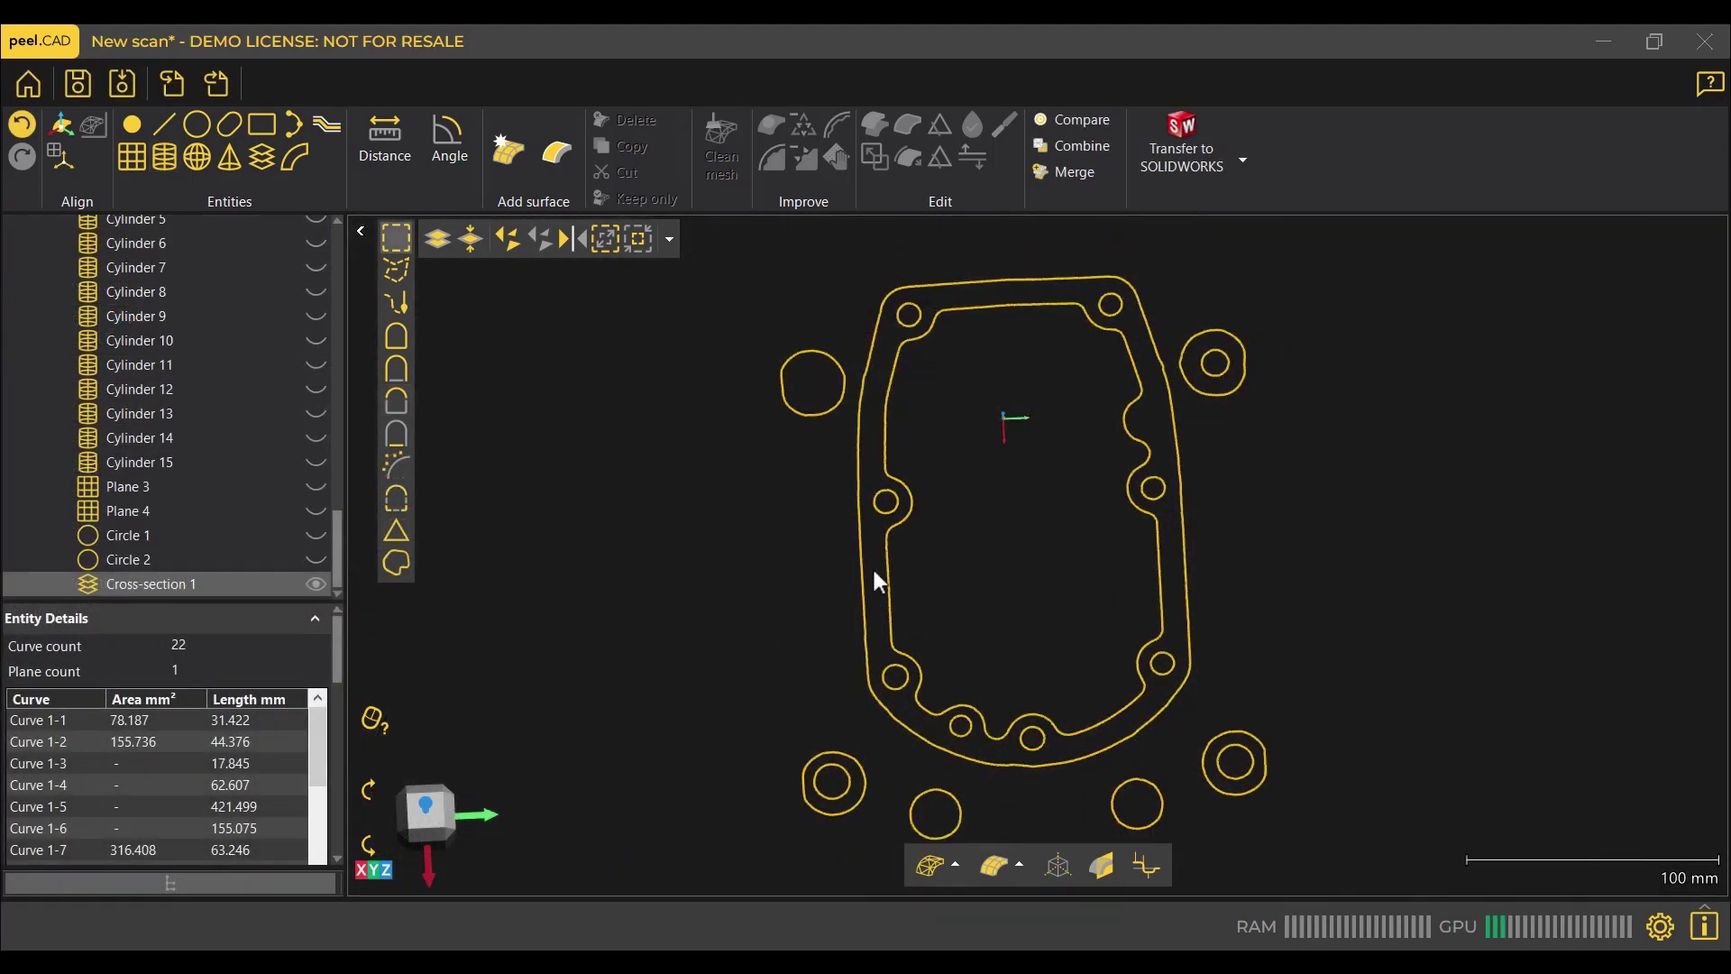
pyautogui.scroll(-2, 1013, 624)
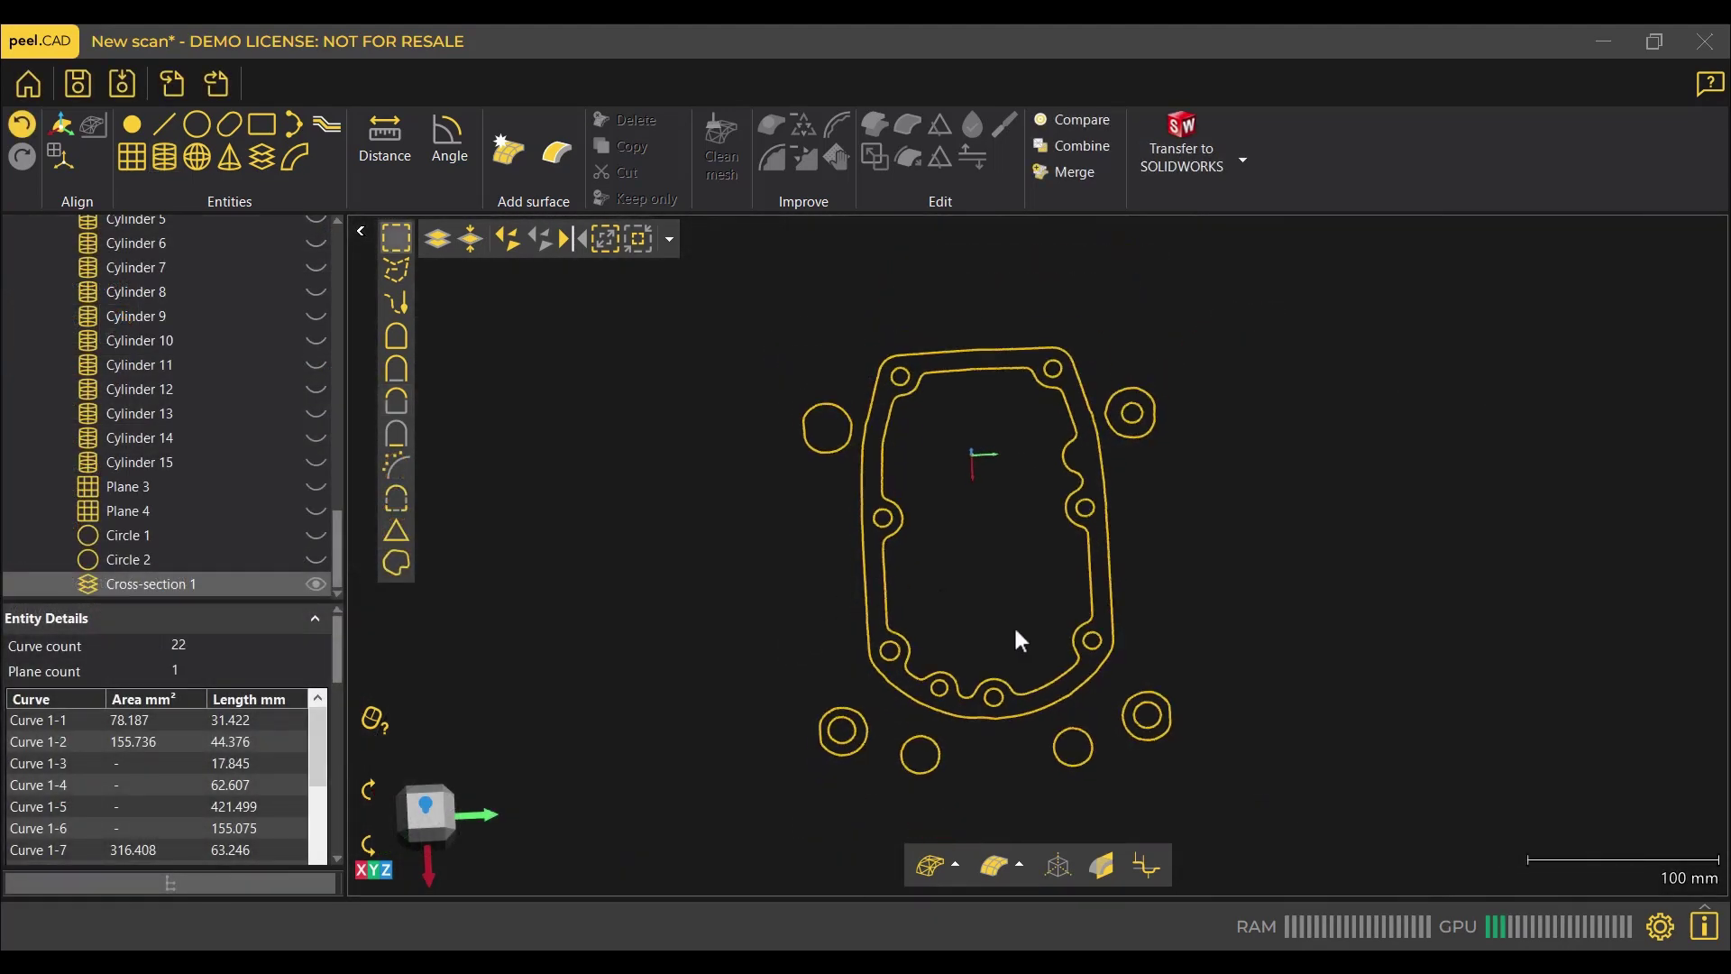
pyautogui.moveTo(893, 594); pyautogui.dragTo(761, 700)
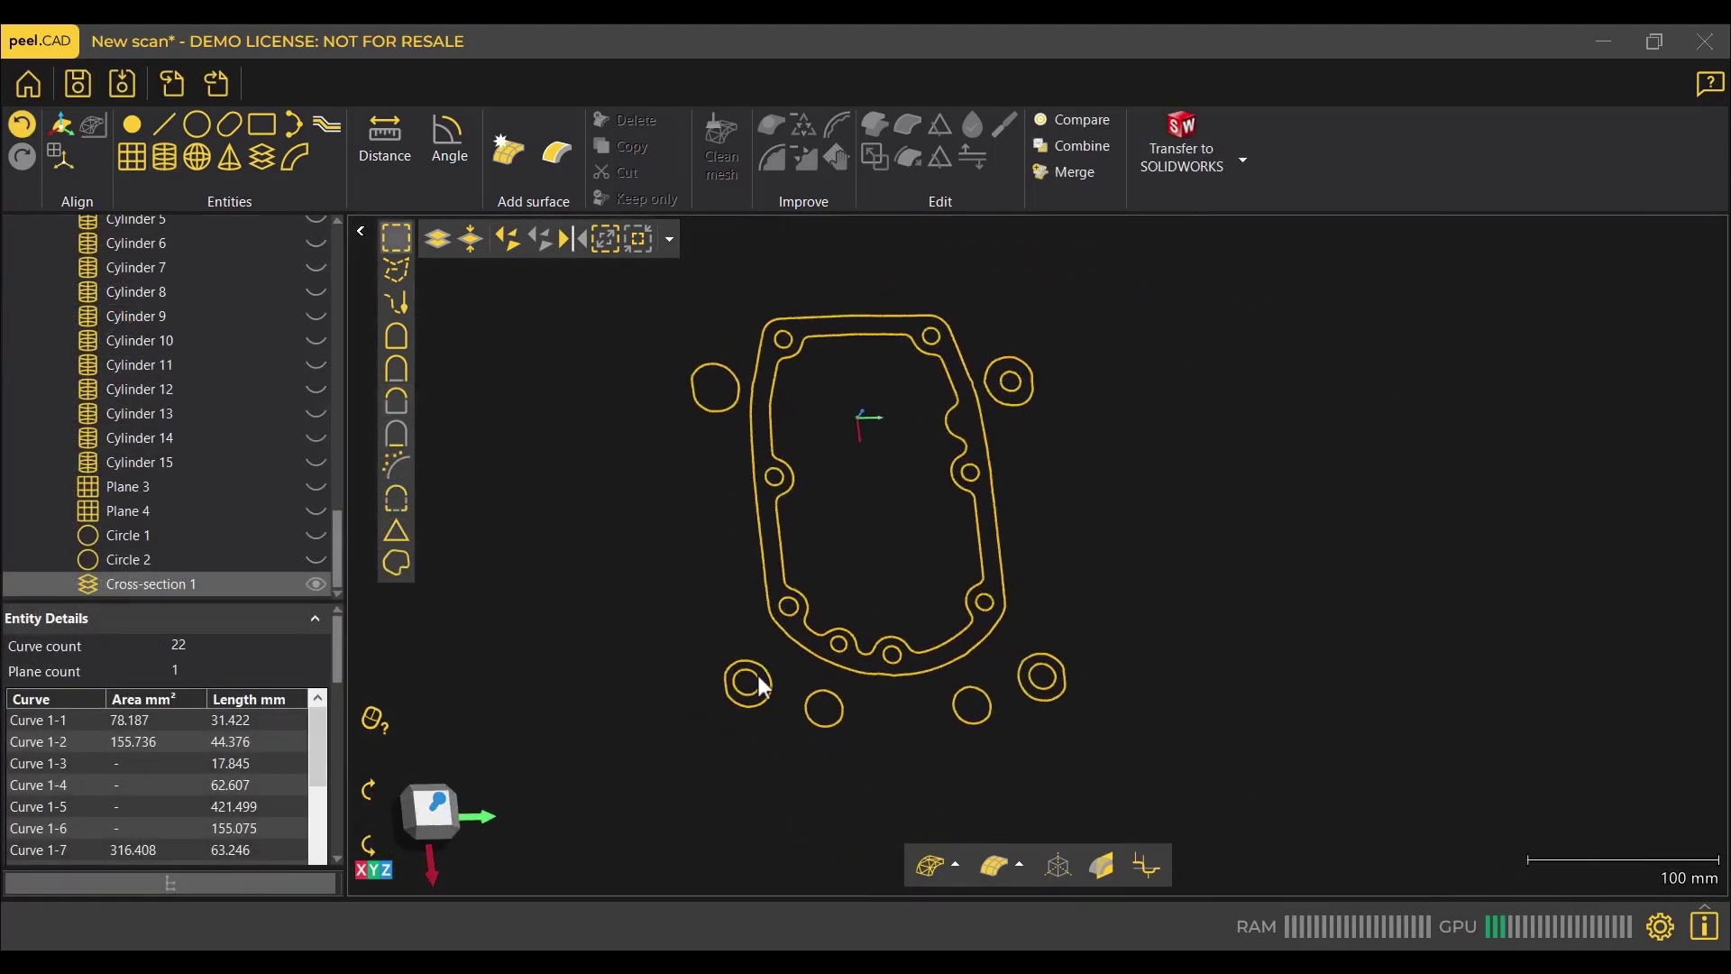
pyautogui.click(431, 816)
pyautogui.scroll(-2, 754, 620)
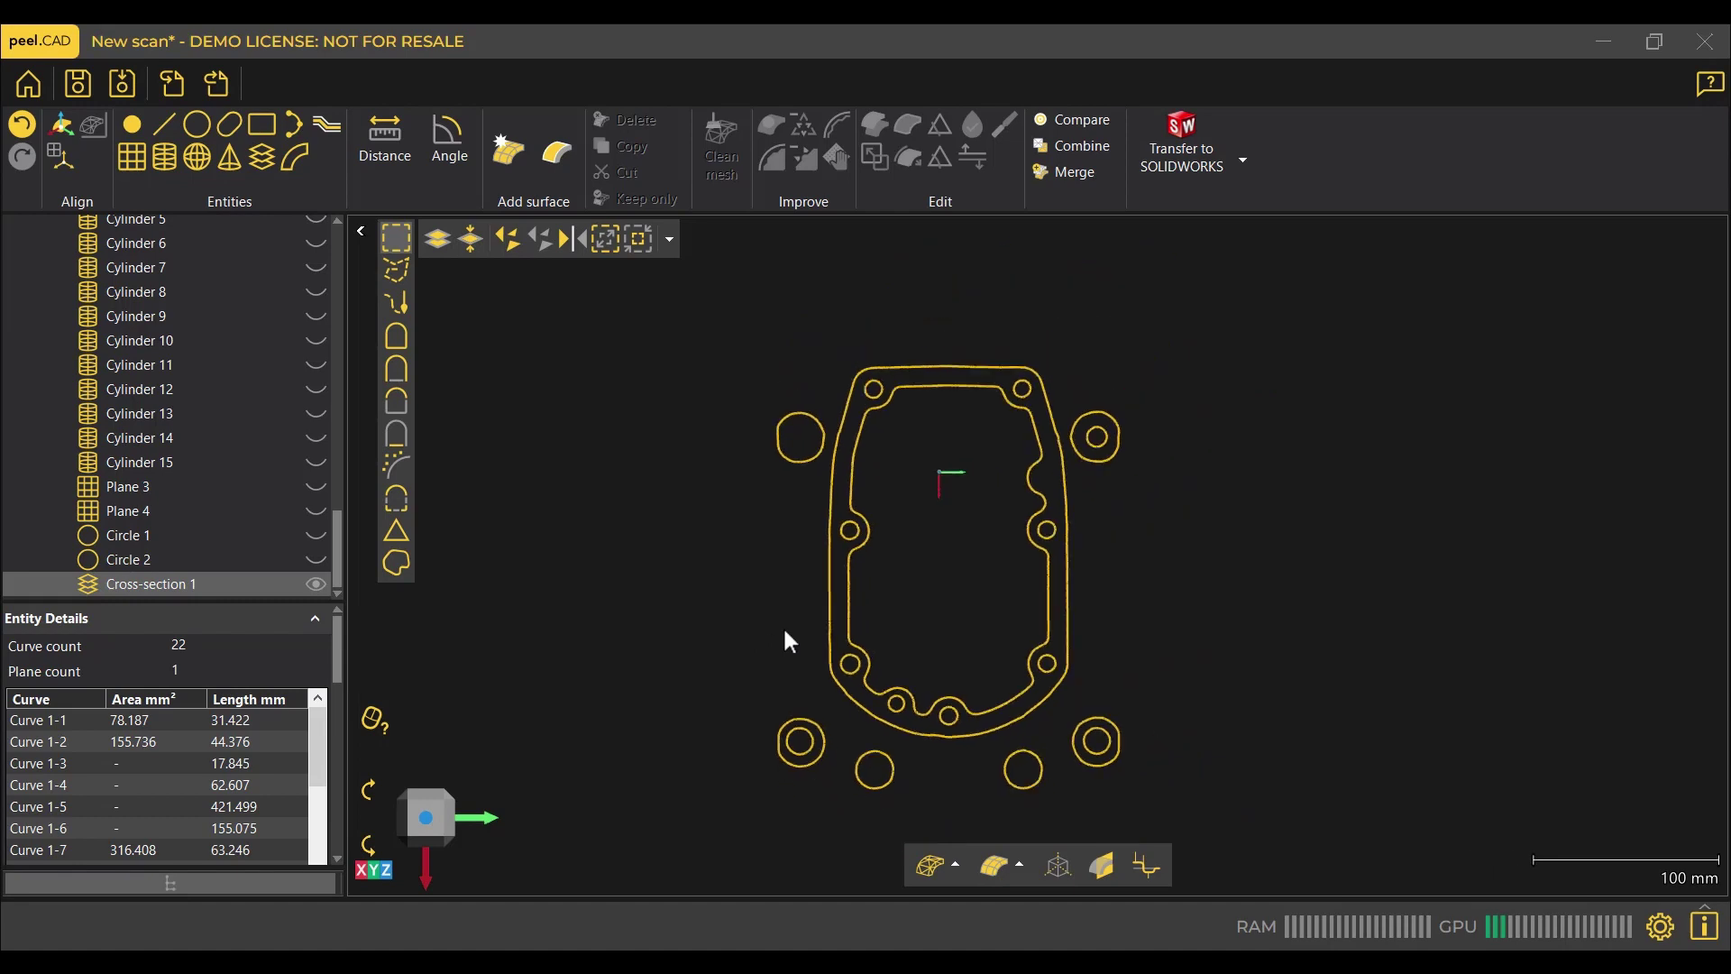
pyautogui.scroll(4, 784, 622)
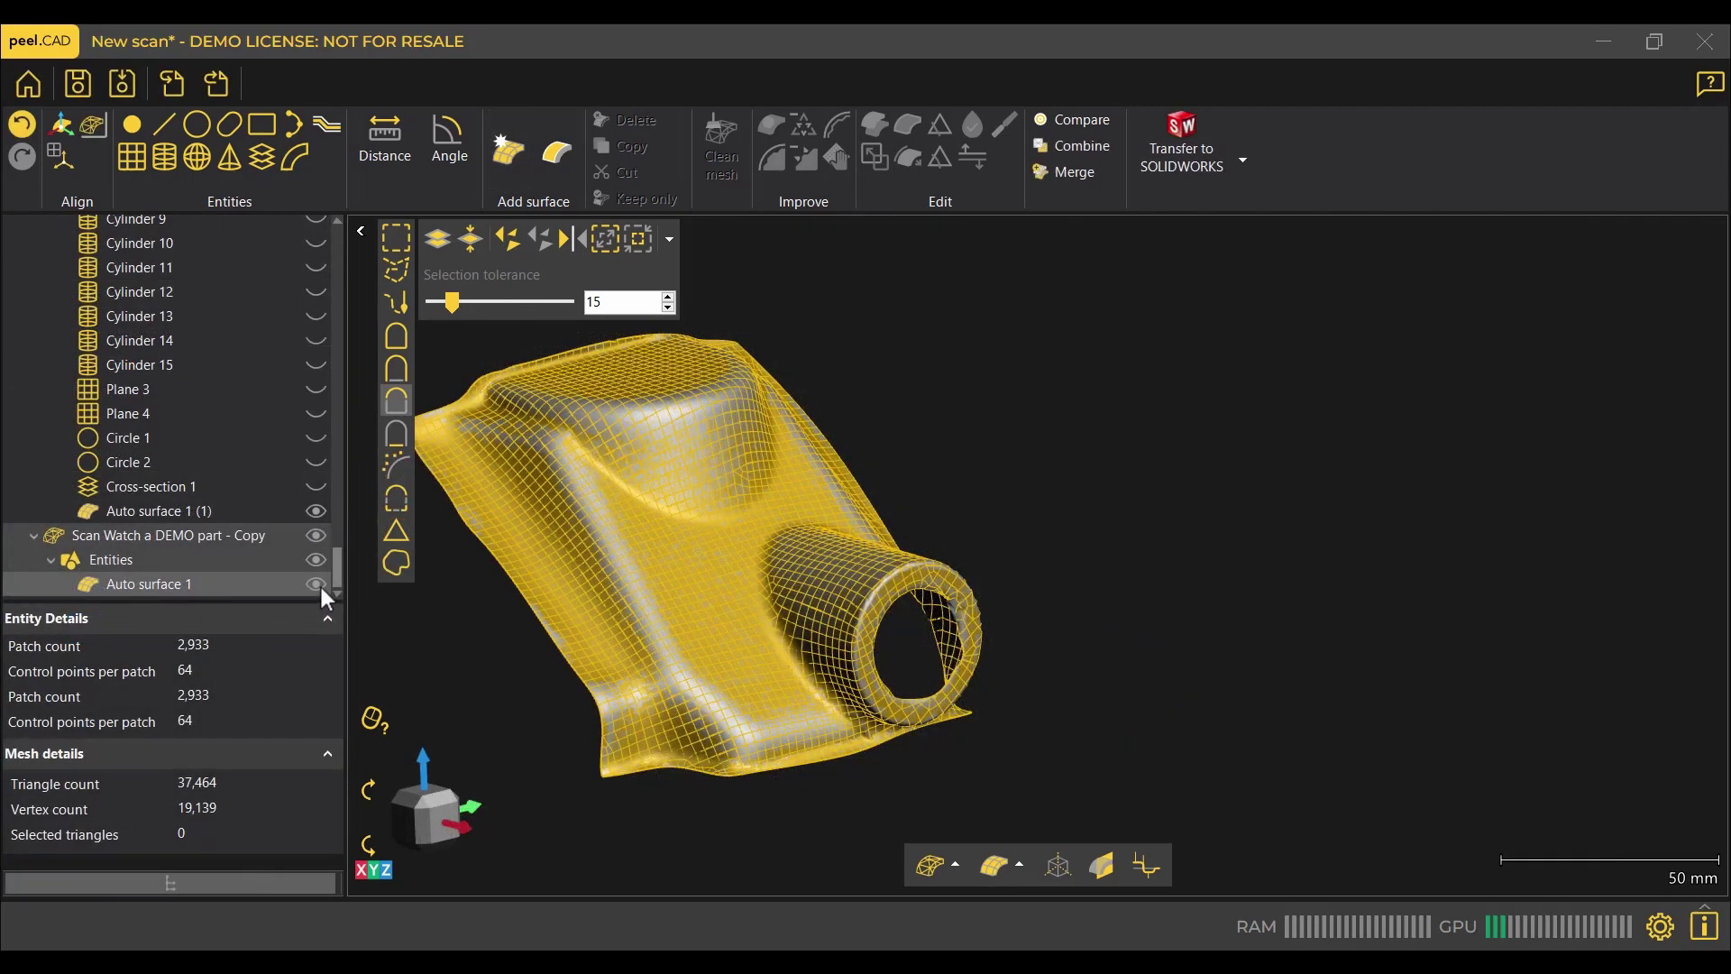
# Hide Auto surface 1 and select its entity in the tree
pyautogui.click(316, 583)
pyautogui.click(224, 514)
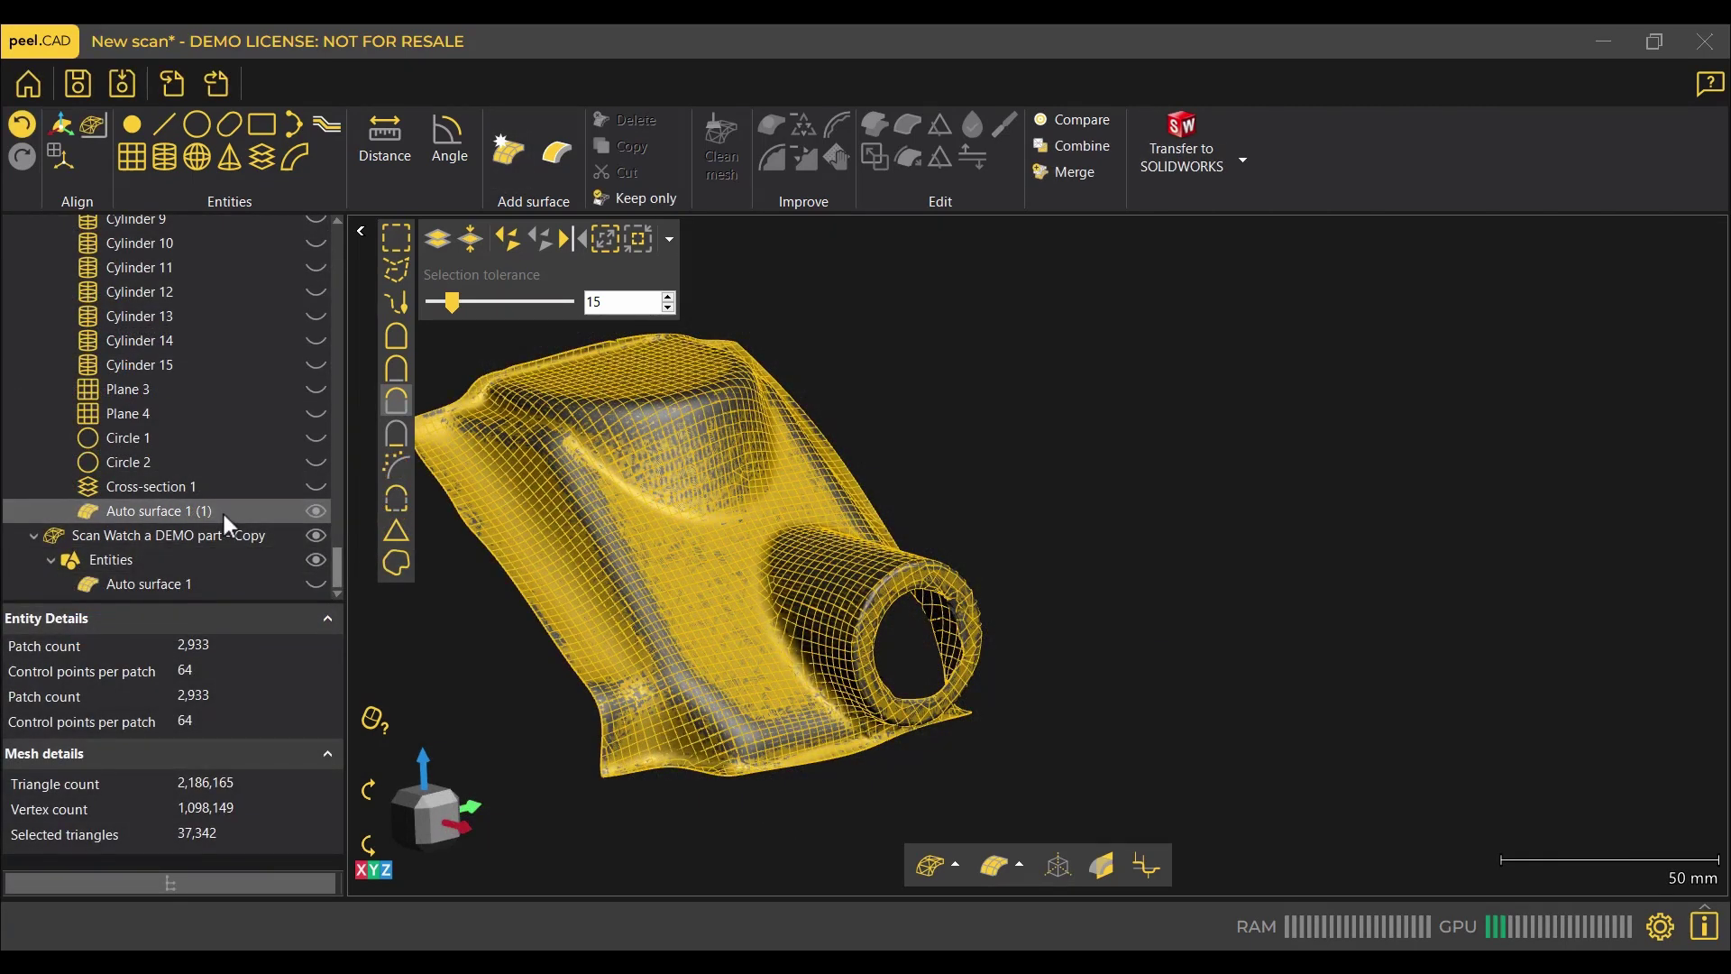
pyautogui.scroll(10, 234, 500)
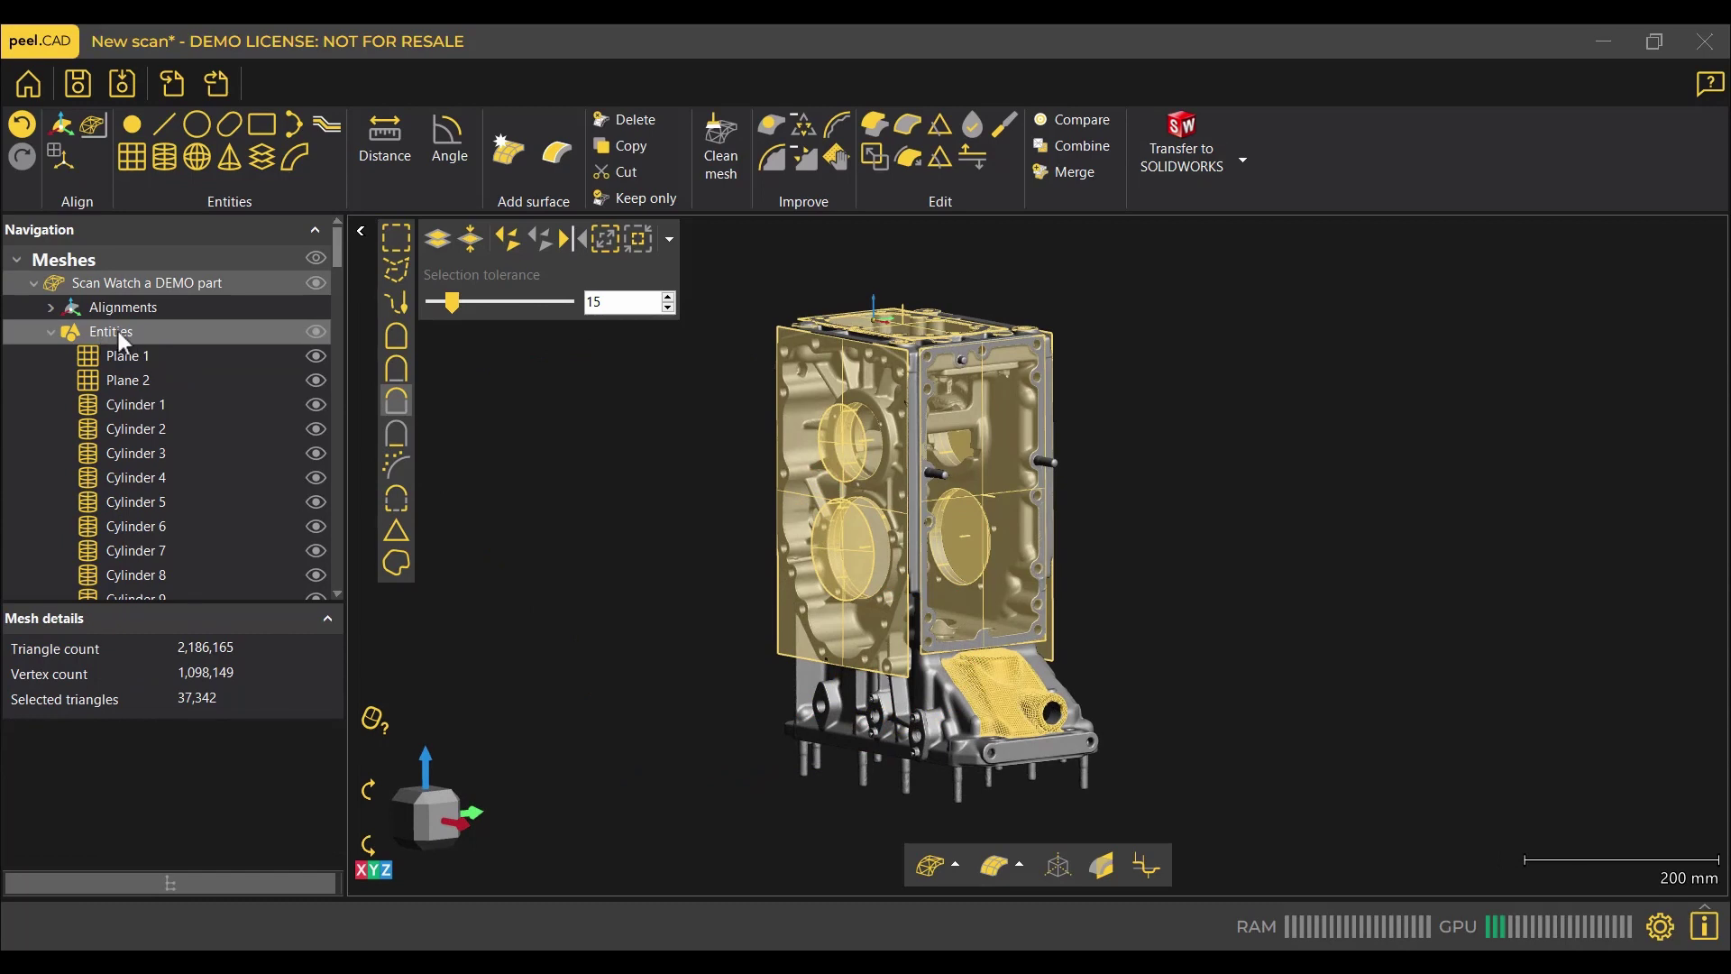
# Transfer all entities to SOLIDWORKS and orbit the resulting Part1
pyautogui.rightClick(118, 332)
pyautogui.moveTo(230, 388)
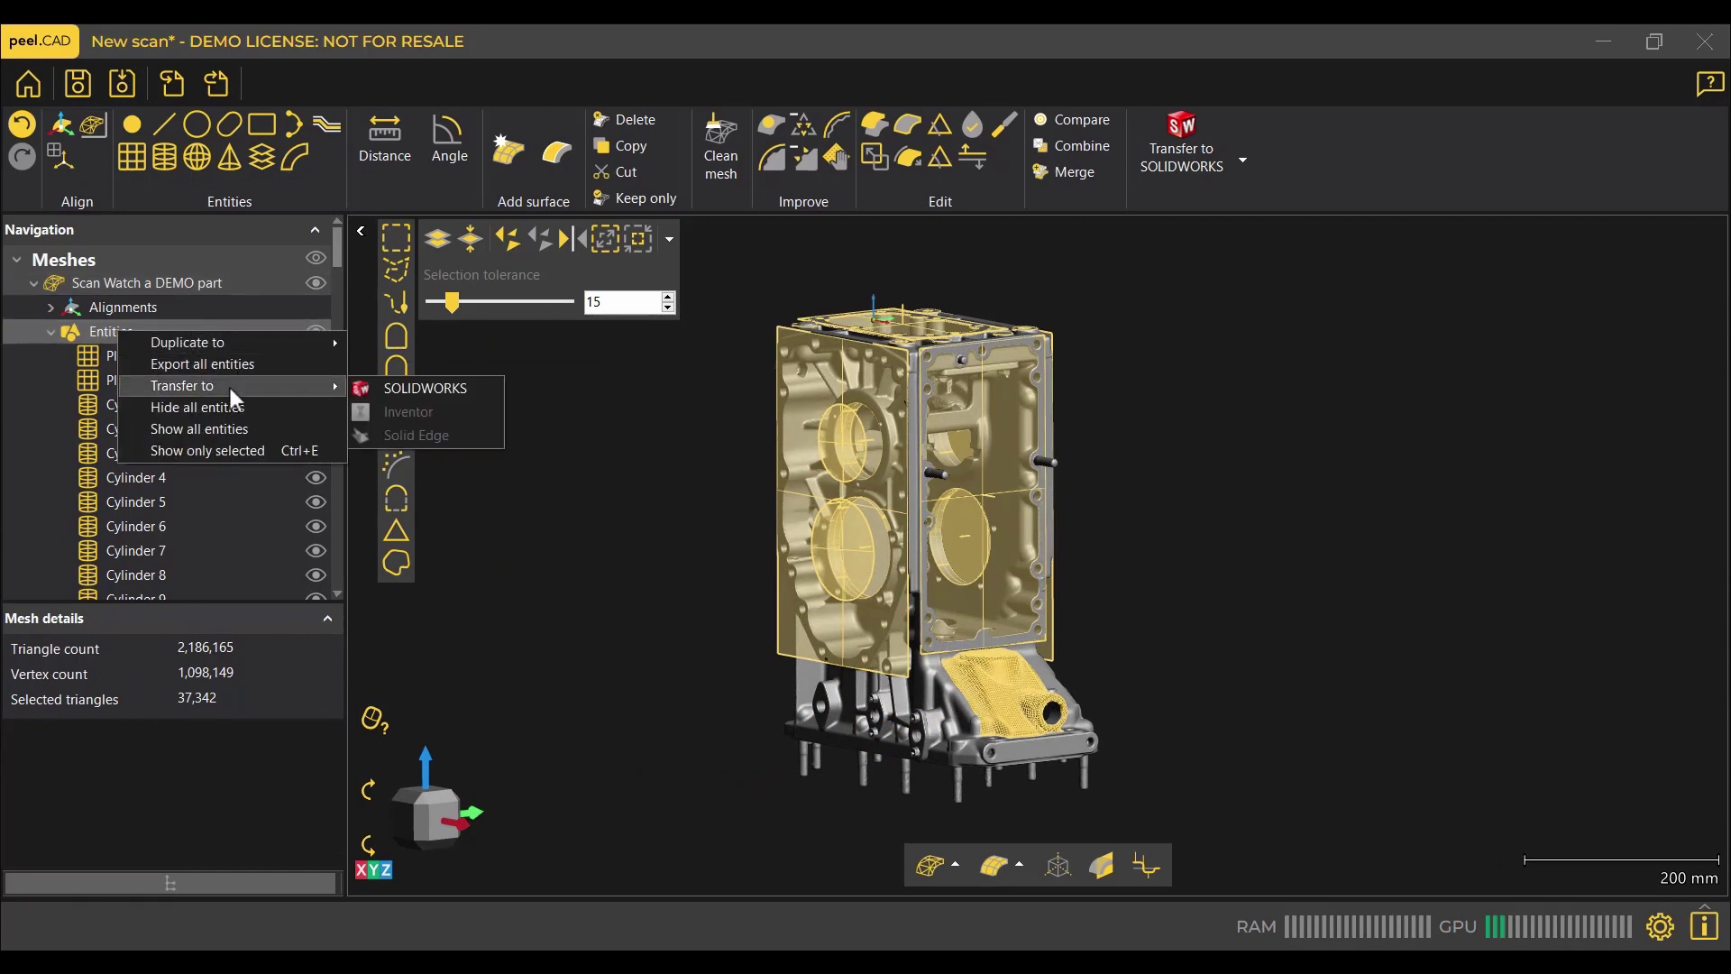
pyautogui.click(447, 389)
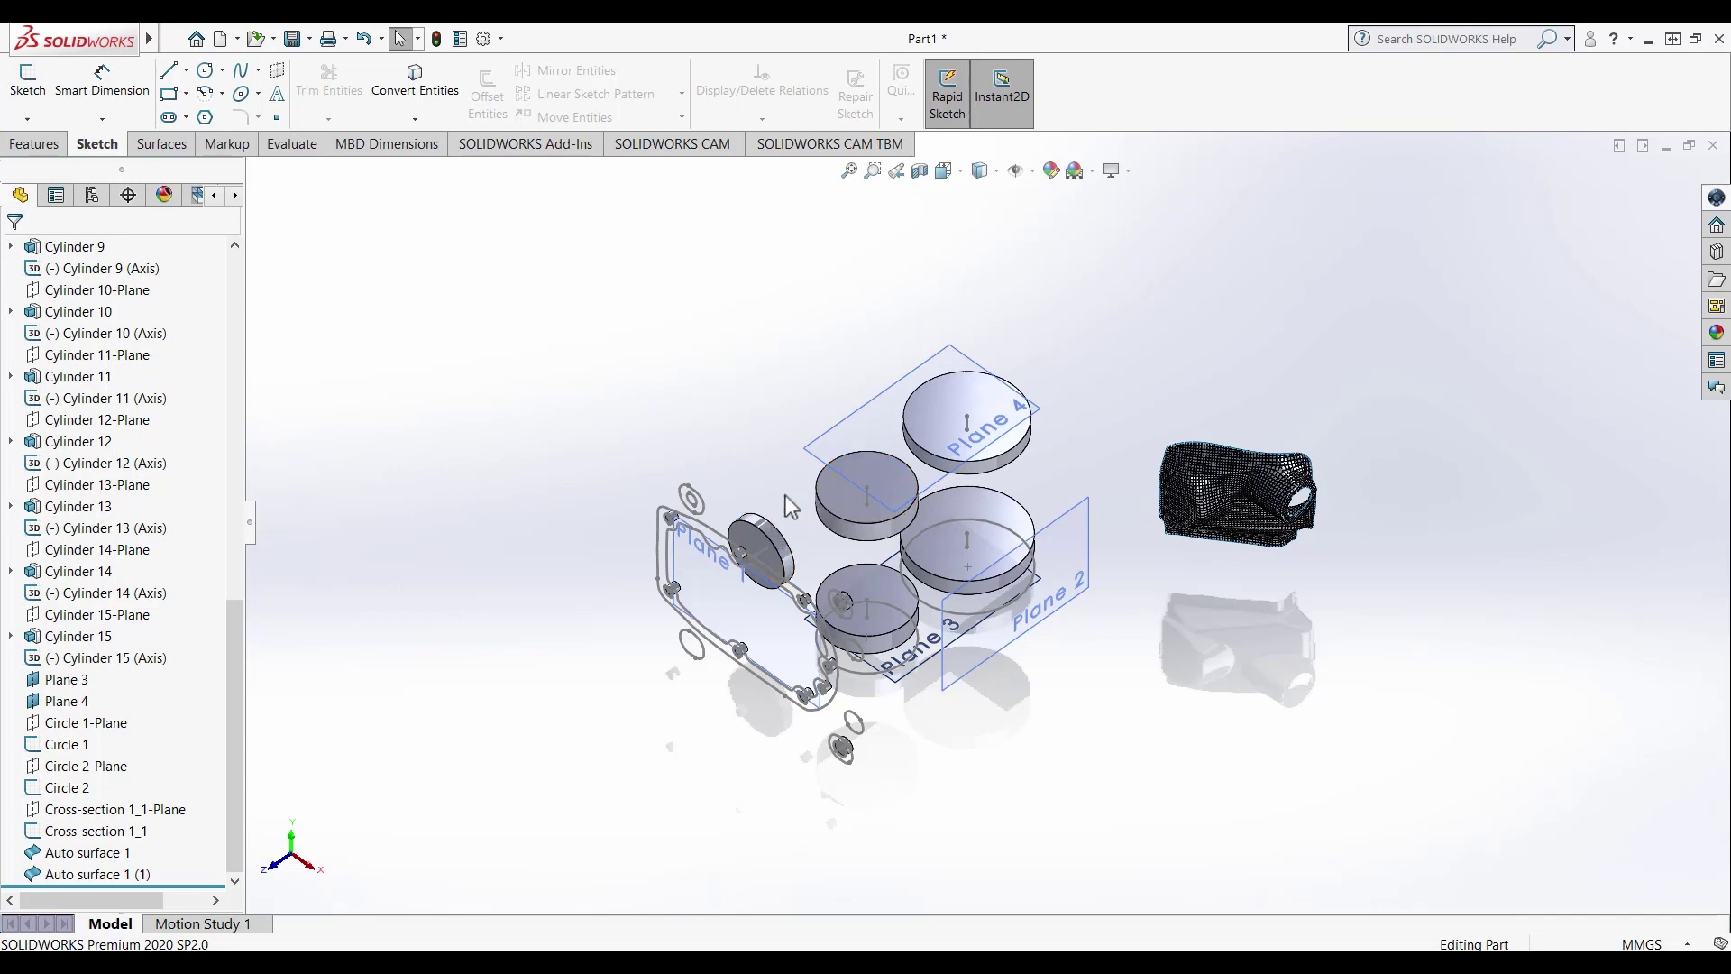
pyautogui.moveTo(795, 498); pyautogui.dragTo(916, 577, button='middle')
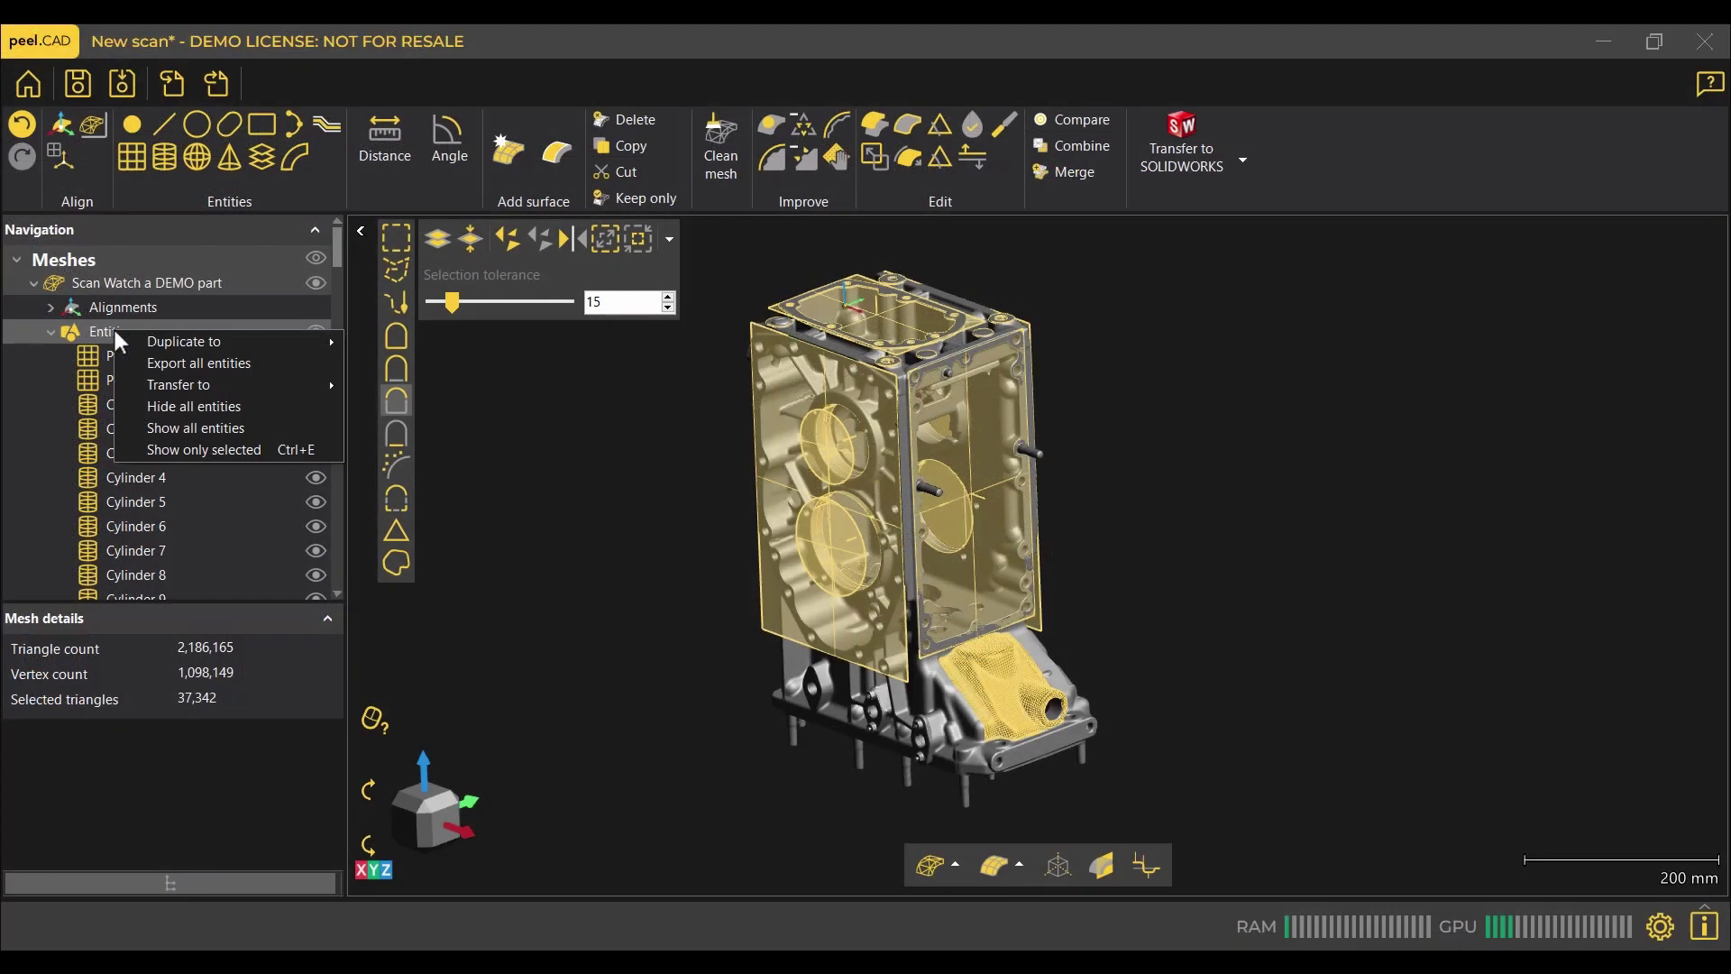
# Export all entities and list the IGES, STEP, CSV and DXF file types
pyautogui.click(226, 365)
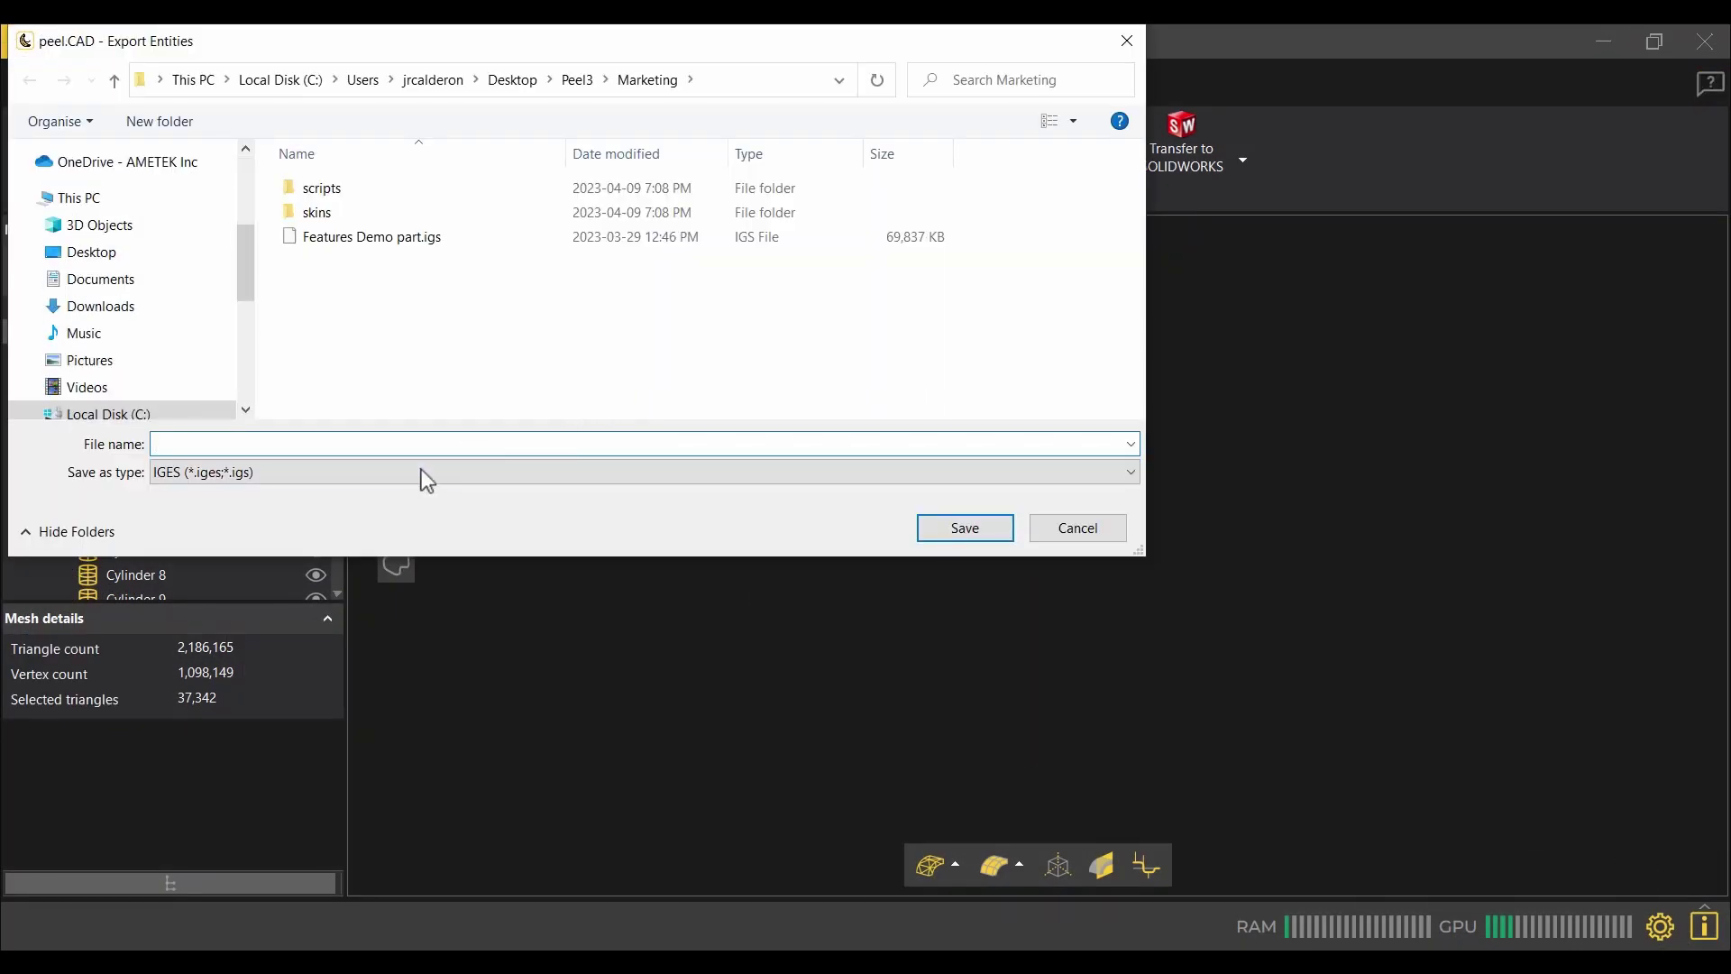
pyautogui.click(419, 472)
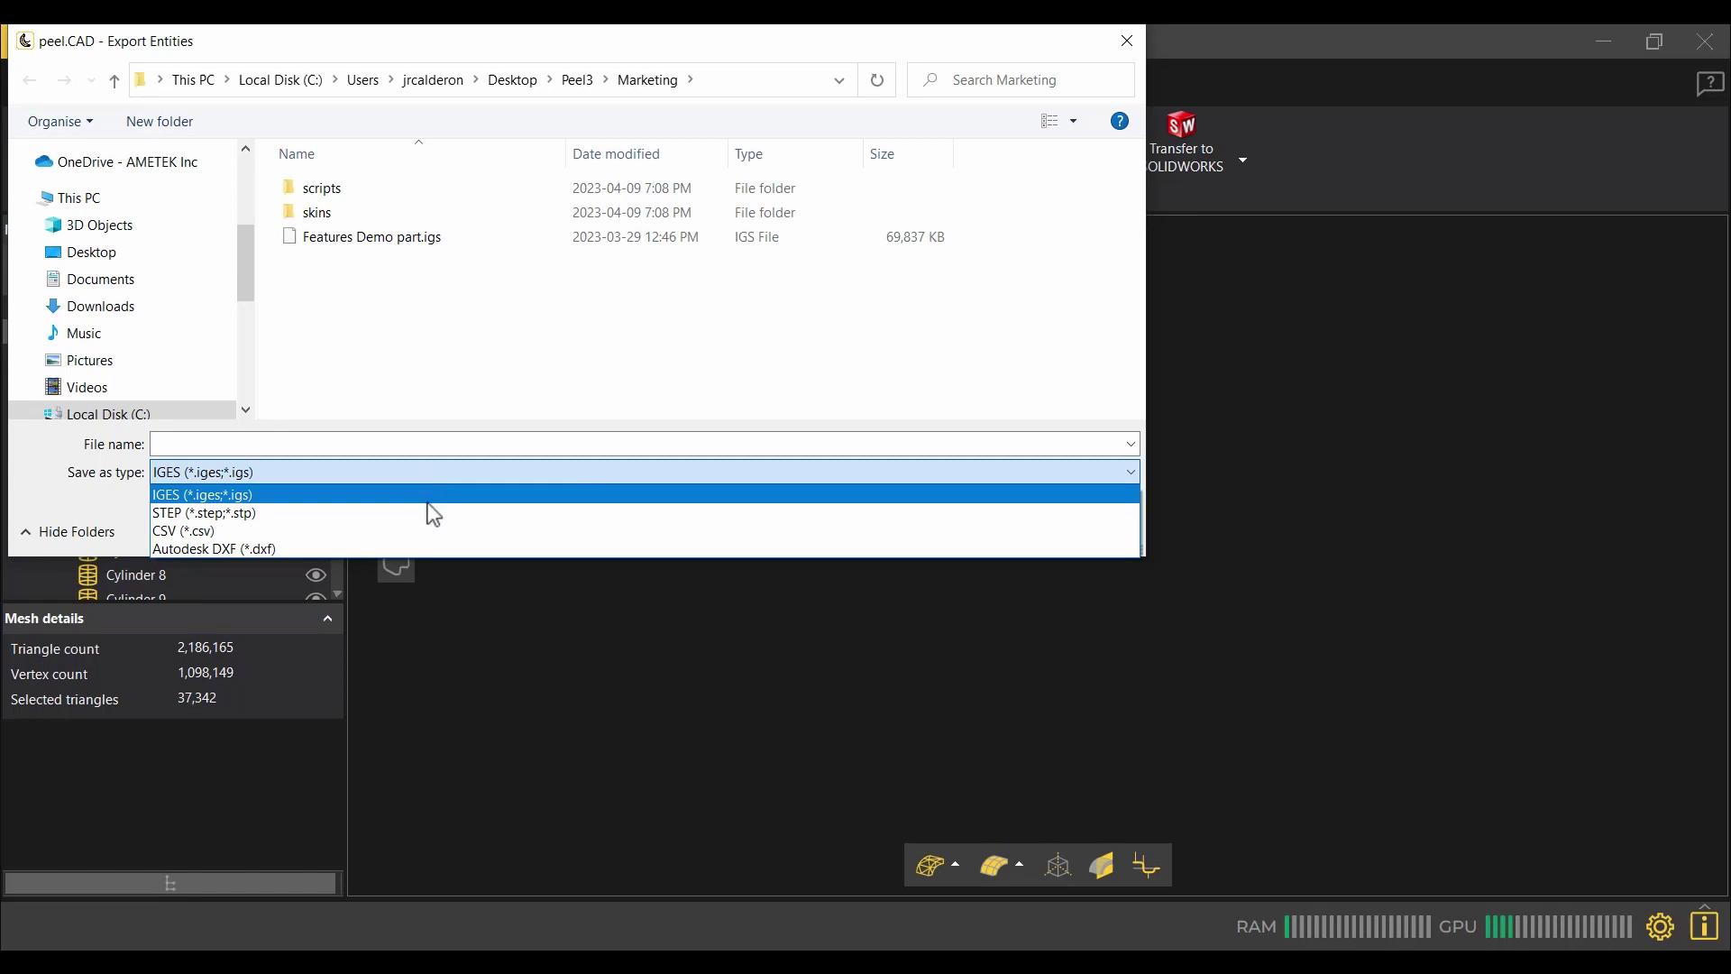